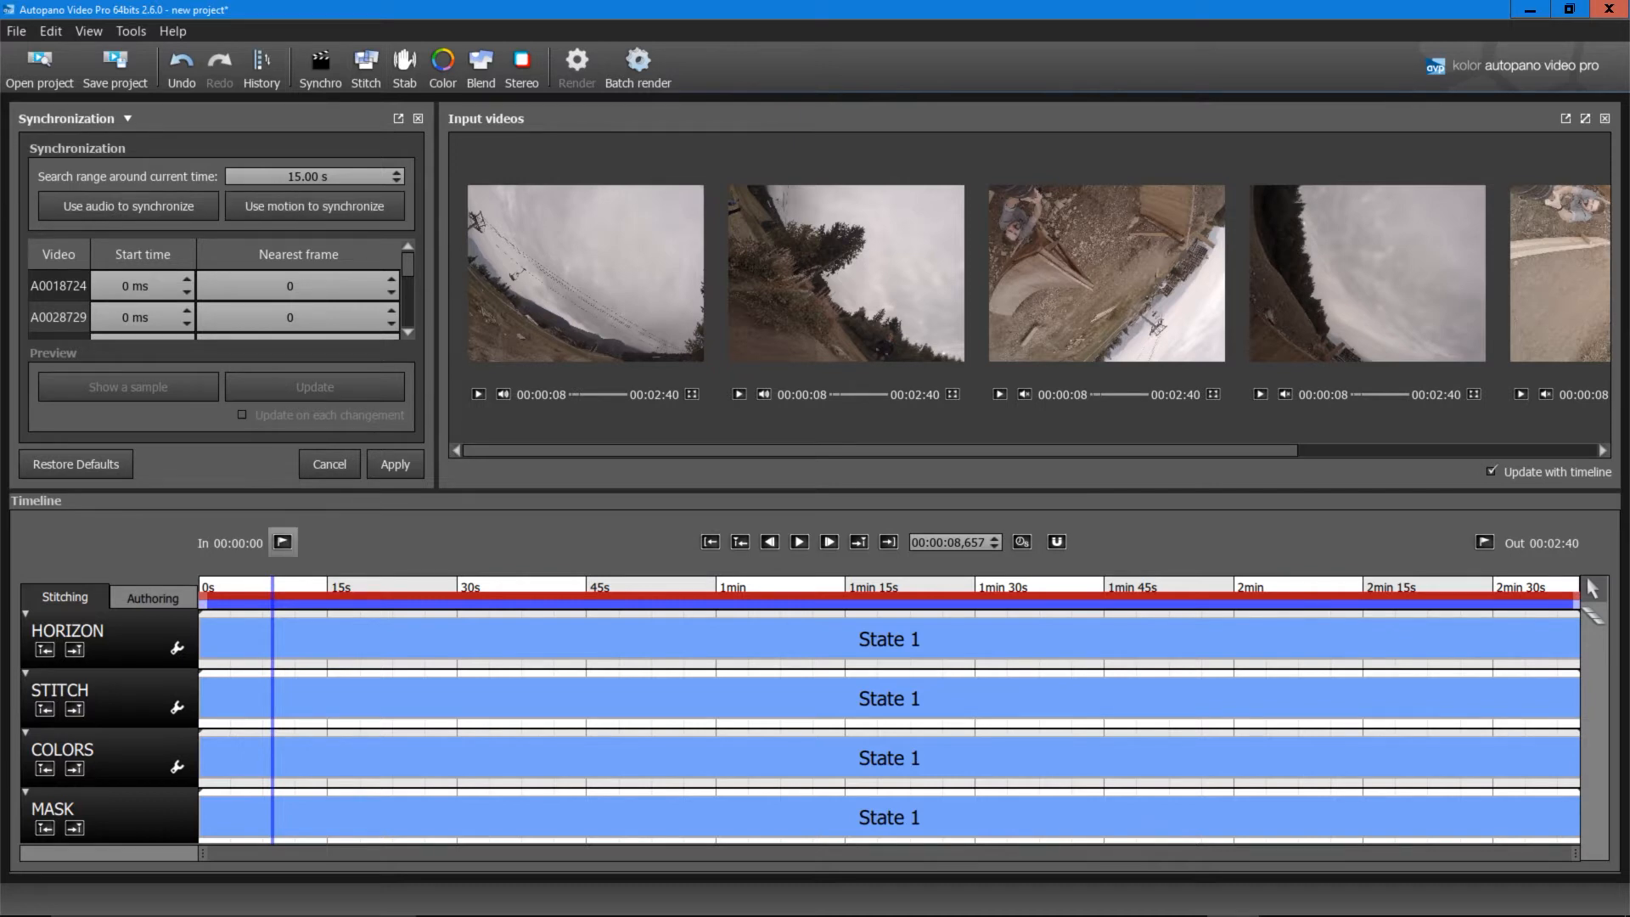
Step: Review the footage and move the render interval's start to 00:00:01
{"action": "left_click_drag", "start_coordinate": [273, 587], "coordinate": [720, 587]}
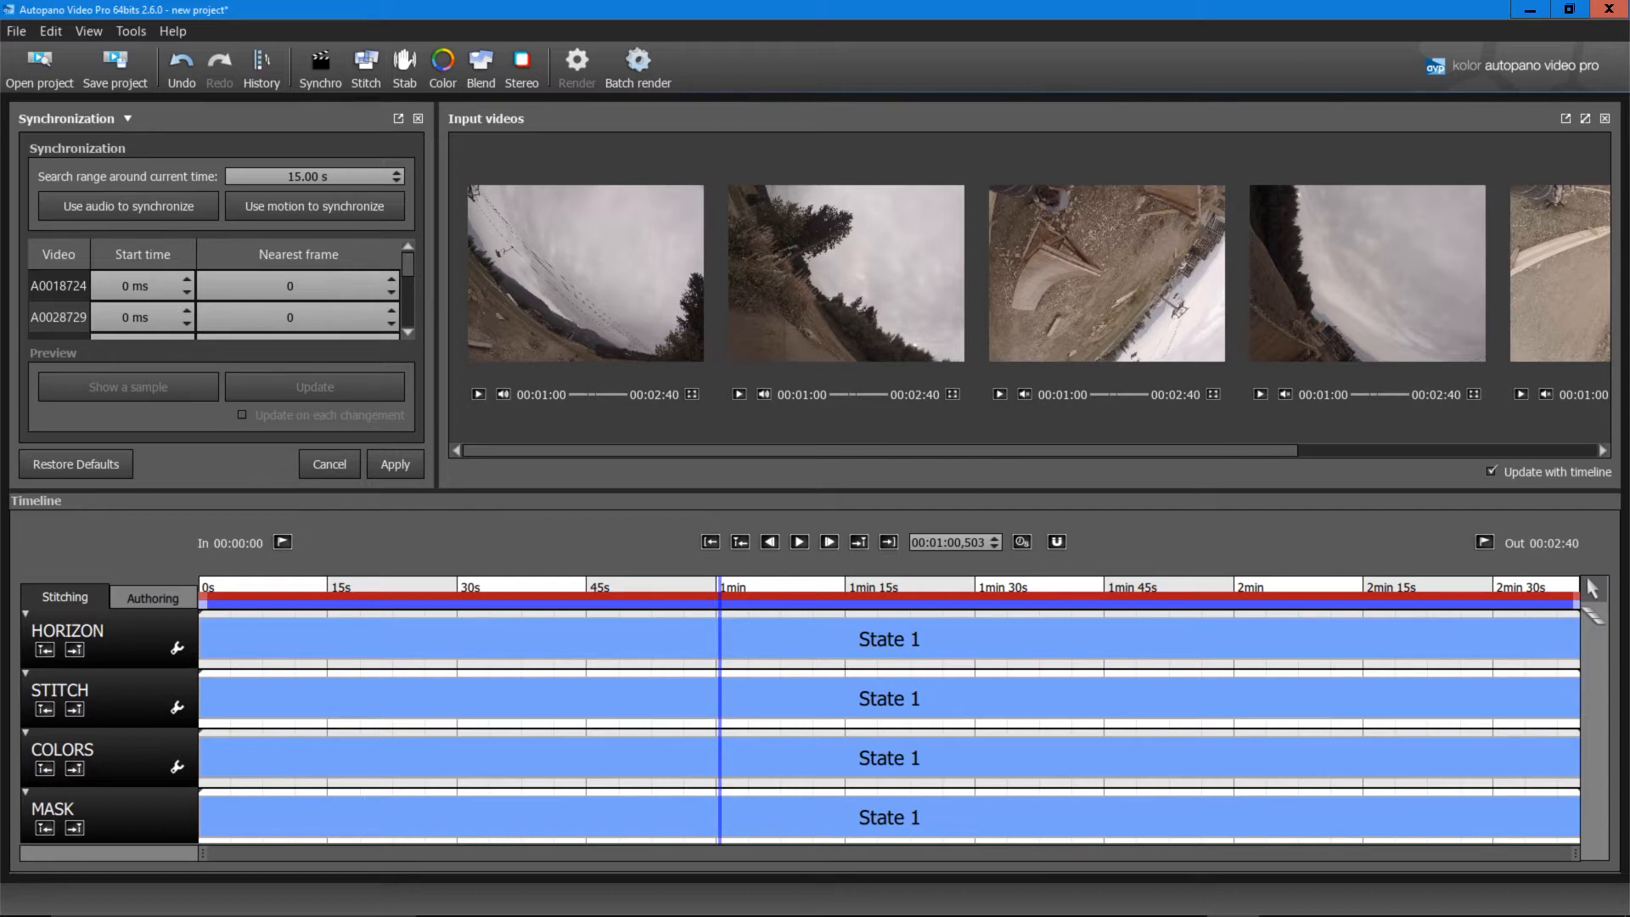
{"action": "left_click_drag", "start_coordinate": [203, 596], "coordinate": [256, 596]}
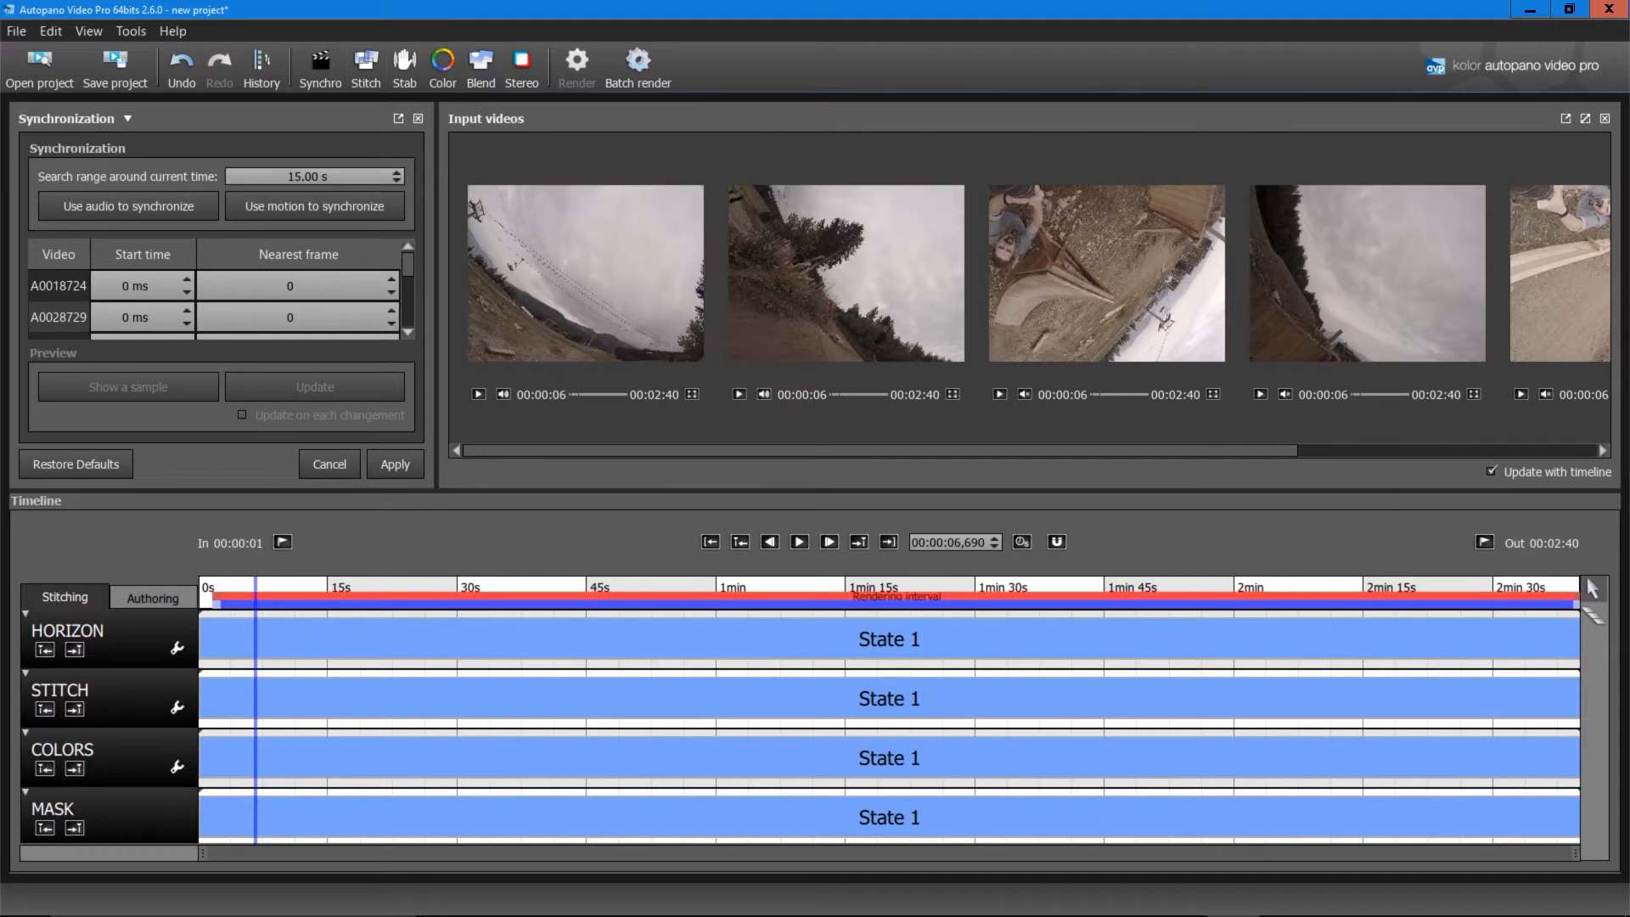
Step: Trim the render interval to 00:00:43–00:01:30, then check frames near 25 s, 51 s and 1:06
{"action": "left_click_drag", "start_coordinate": [216, 596], "coordinate": [573, 596]}
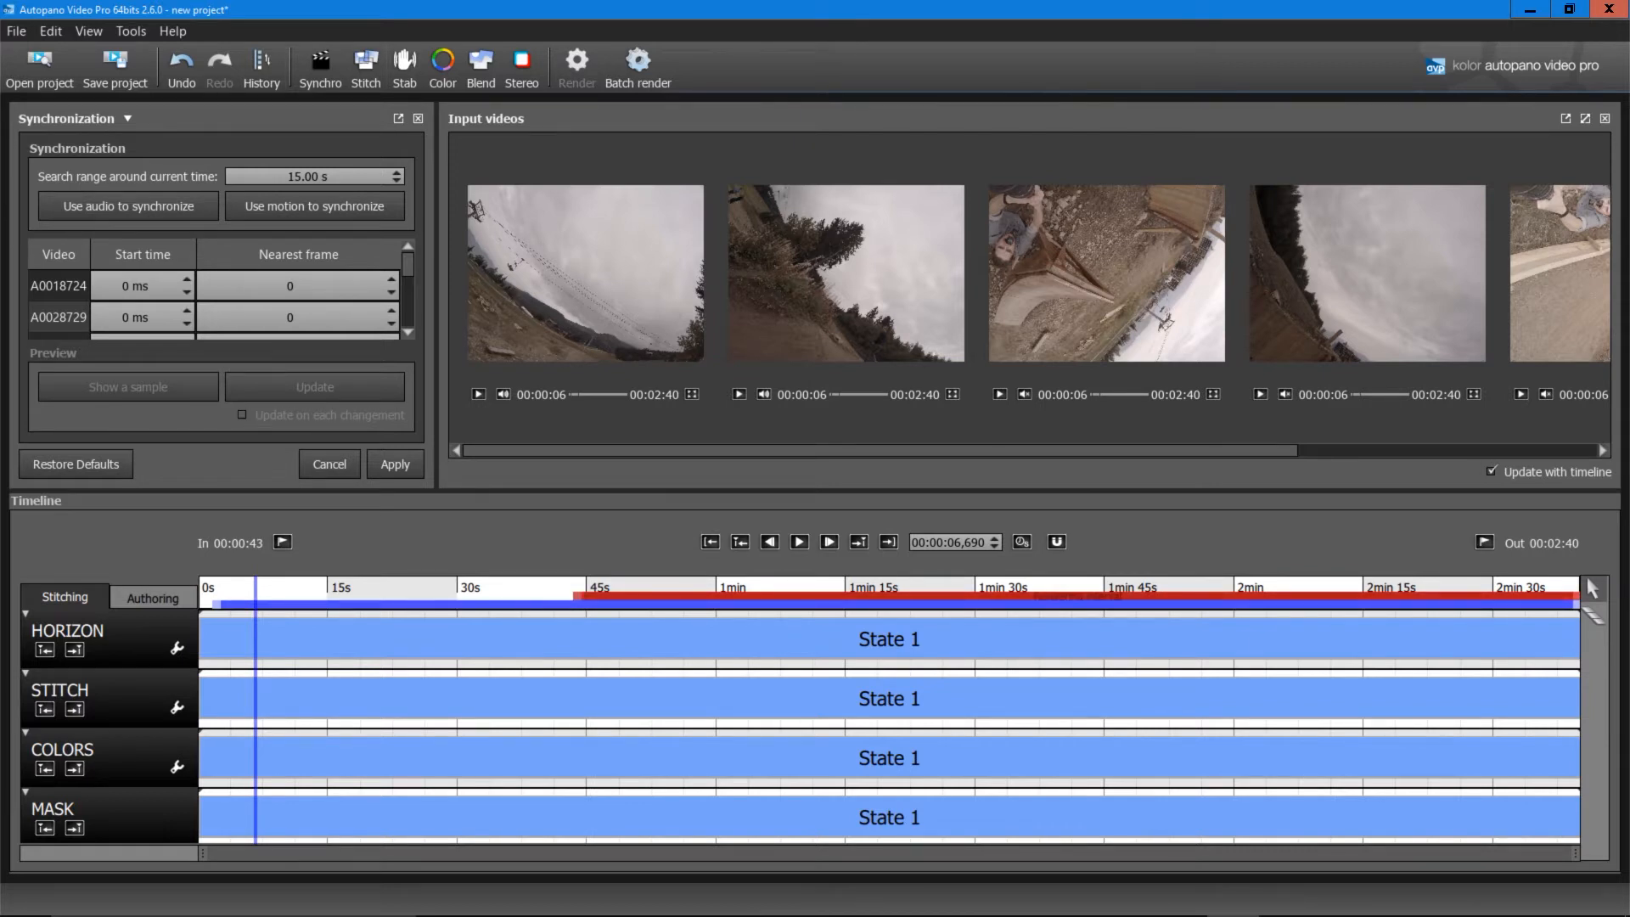
{"action": "left_click_drag", "start_coordinate": [1577, 595], "coordinate": [980, 595]}
{"action": "left_click", "coordinate": [414, 588]}
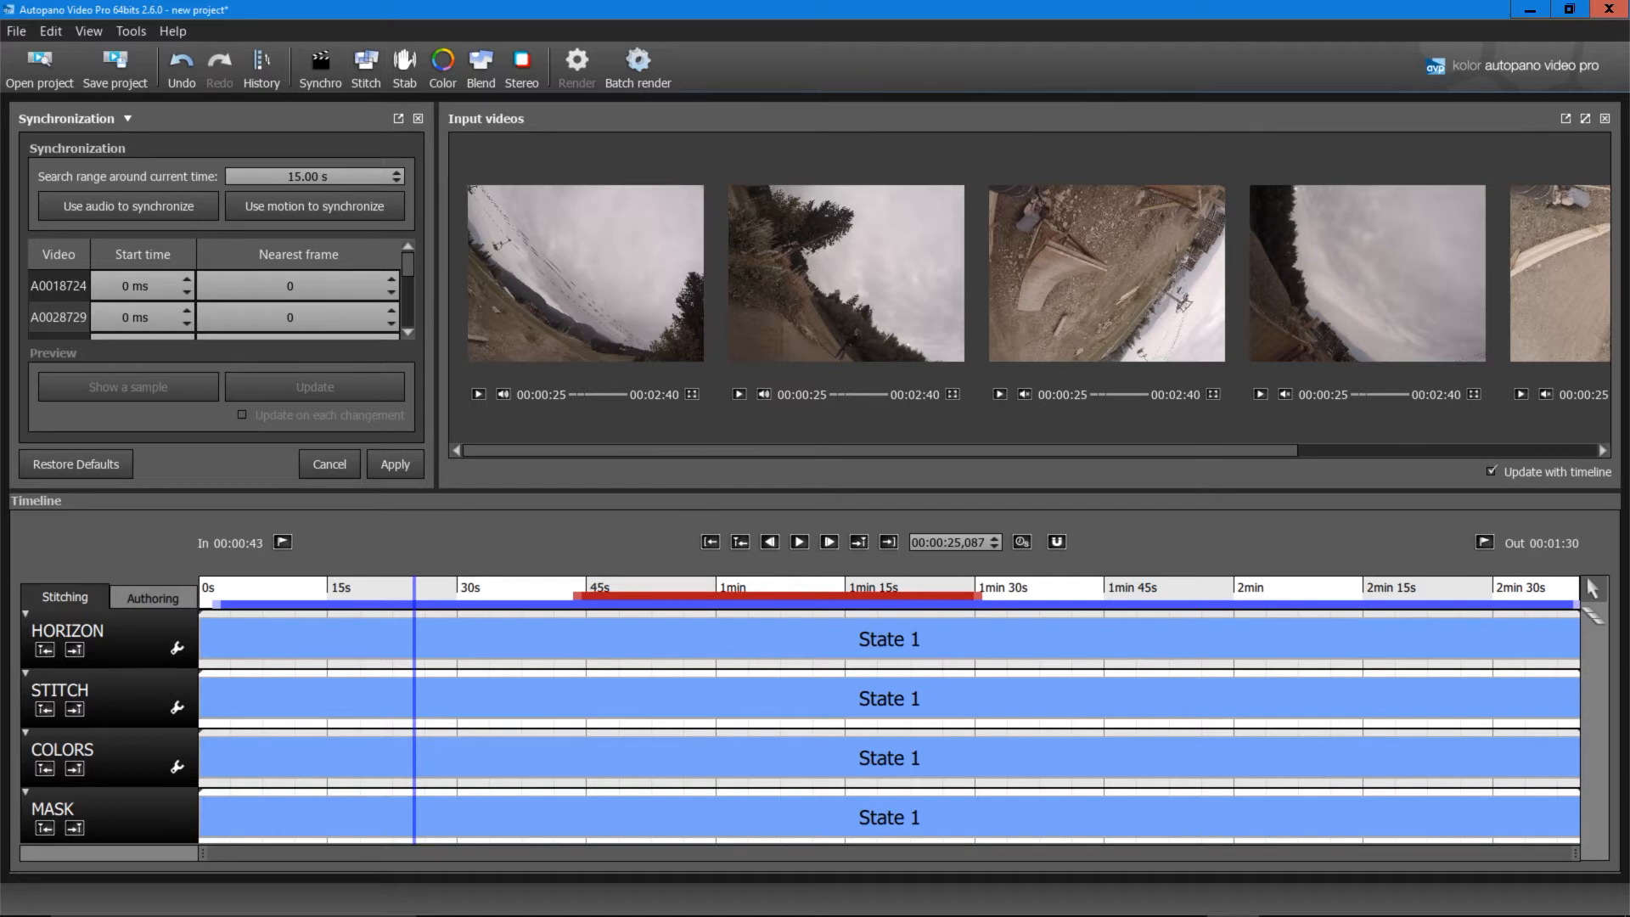
{"action": "left_click", "coordinate": [642, 587]}
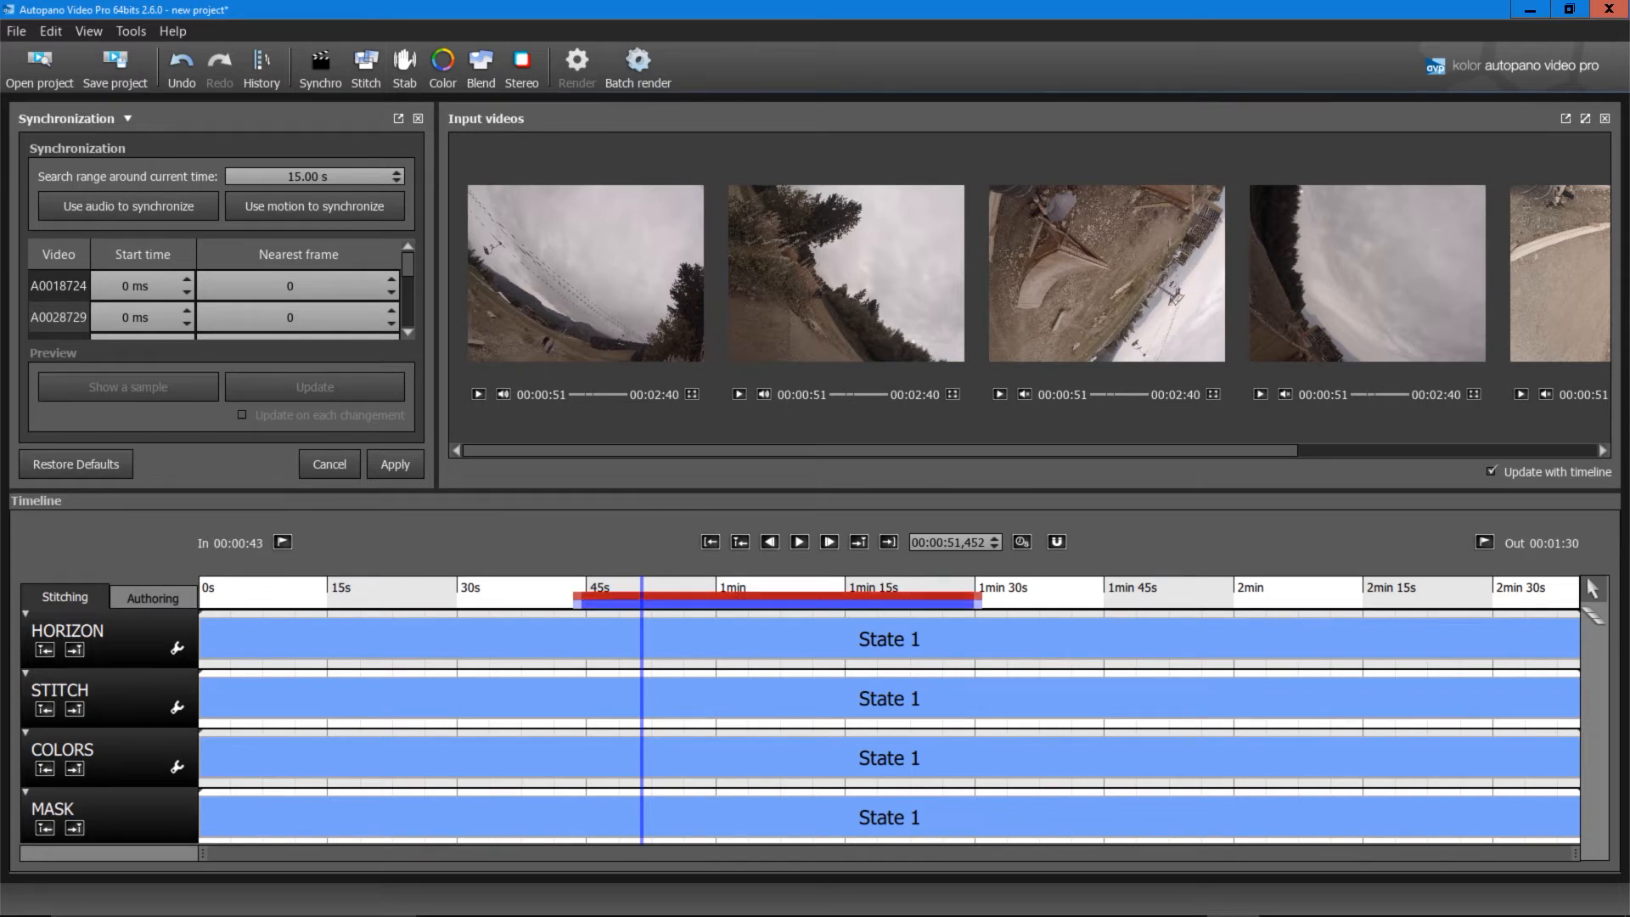
{"action": "left_click", "coordinate": [768, 587]}
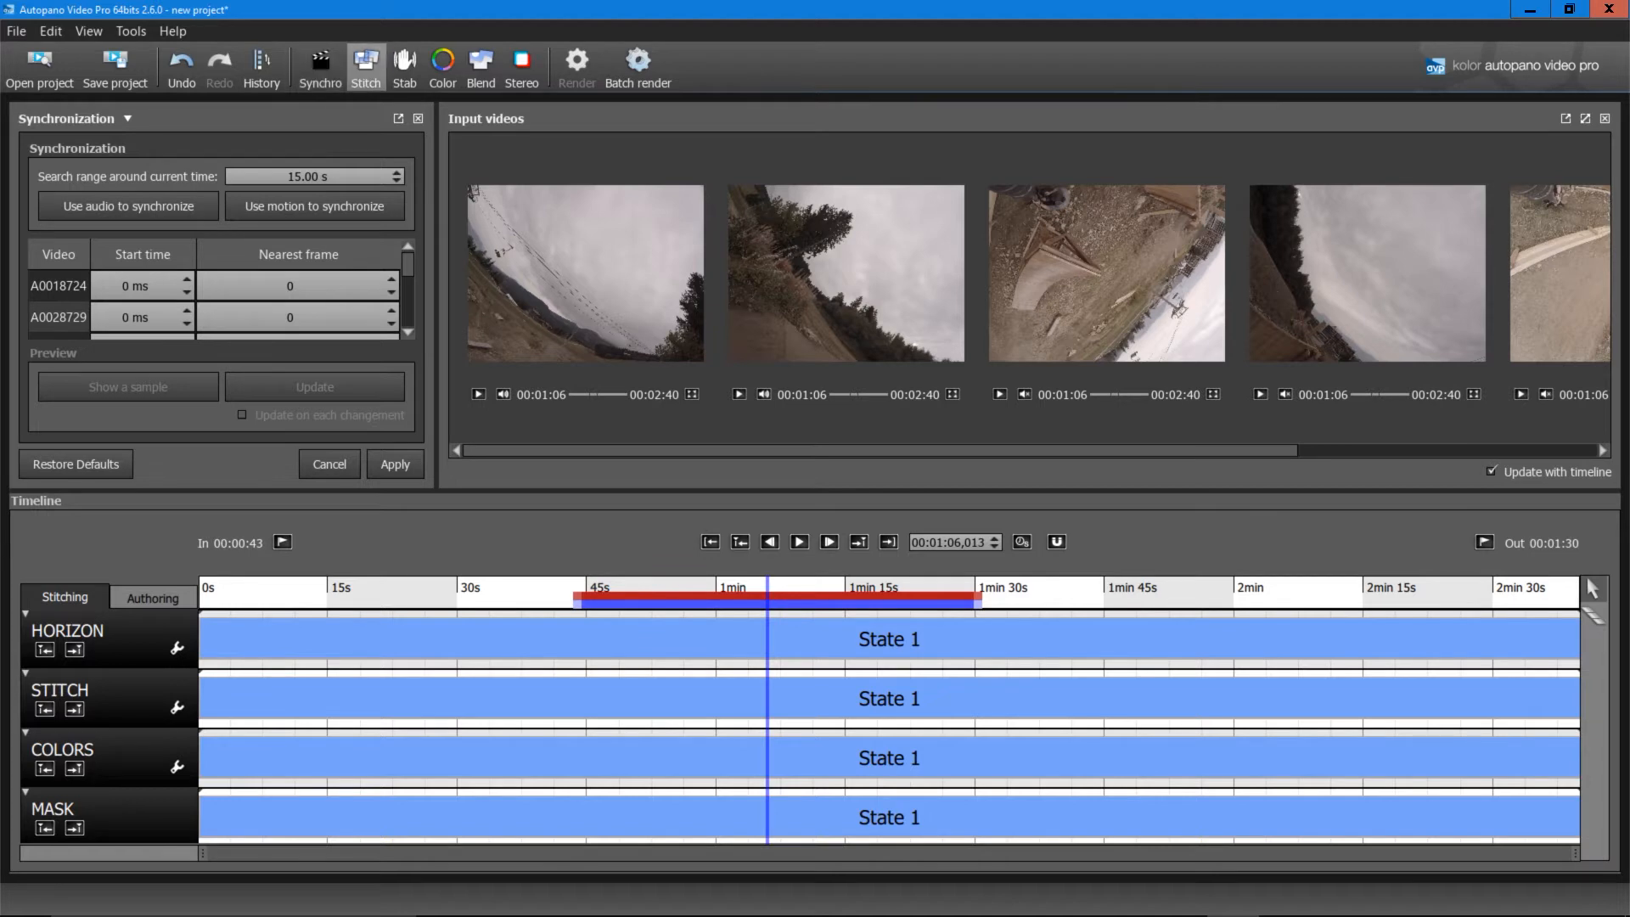
Step: Show the Stitch settings, preset to GoPro Hero 3+/4
{"action": "left_click", "coordinate": [366, 66]}
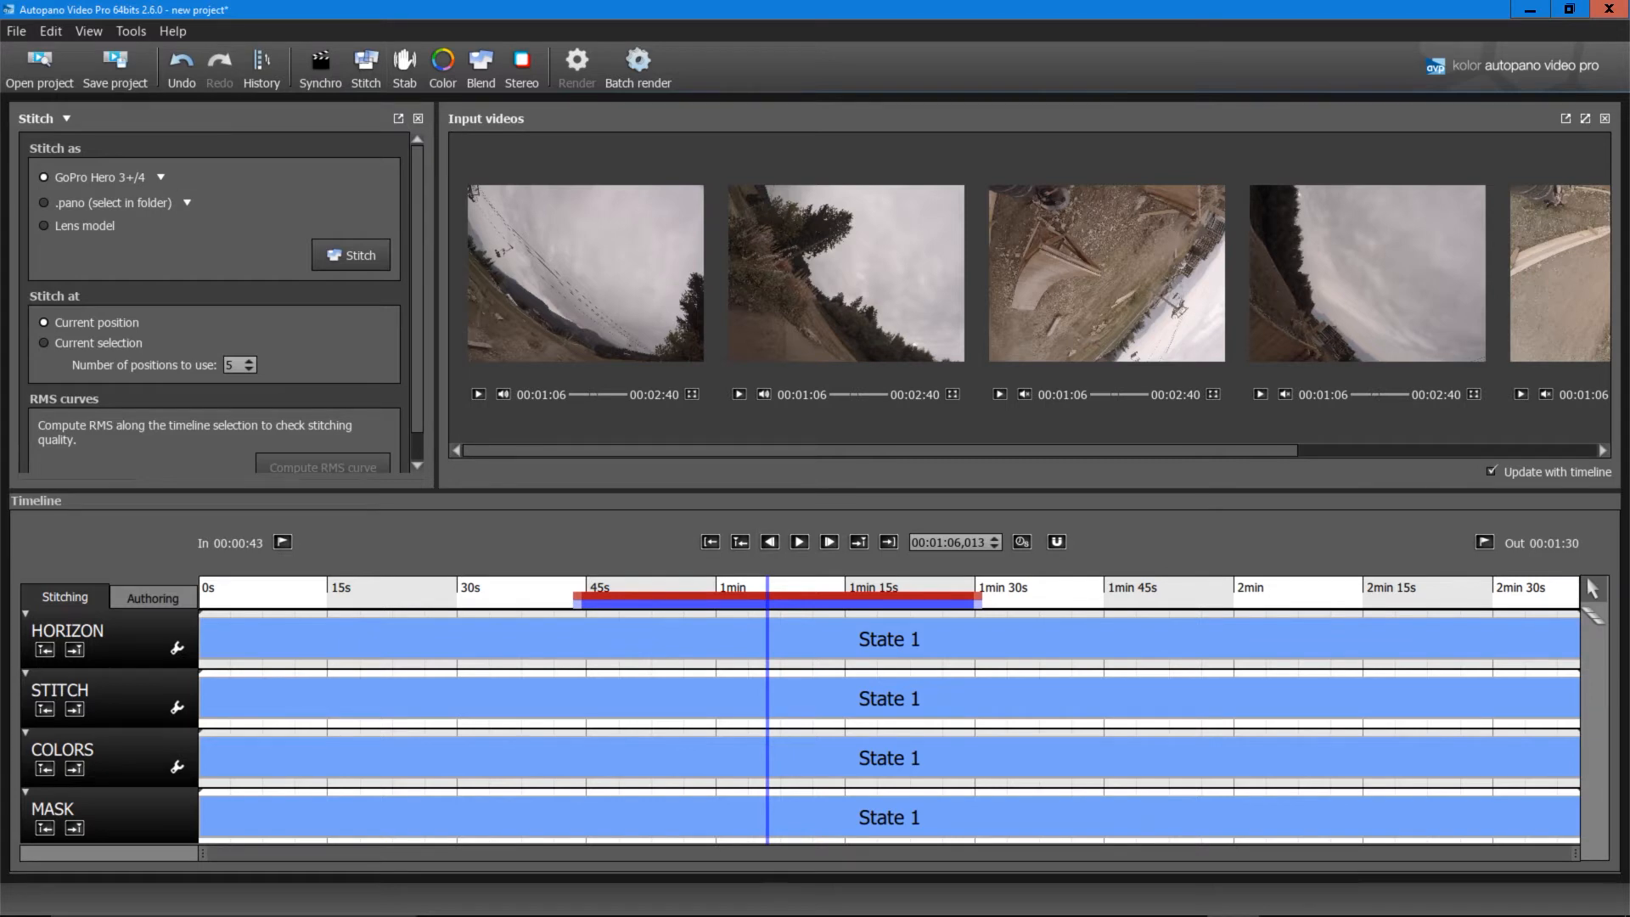
Step: Park the playhead at 00:01:07,291, keeping the GoPro Hero 3+/4 lens preset
{"action": "mouse_move", "coordinate": [767, 588]}
{"action": "left_mouse_down"}
{"action": "mouse_move", "coordinate": [859, 588]}
{"action": "mouse_move", "coordinate": [684, 587]}
{"action": "mouse_move", "coordinate": [777, 588]}
{"action": "left_mouse_up"}
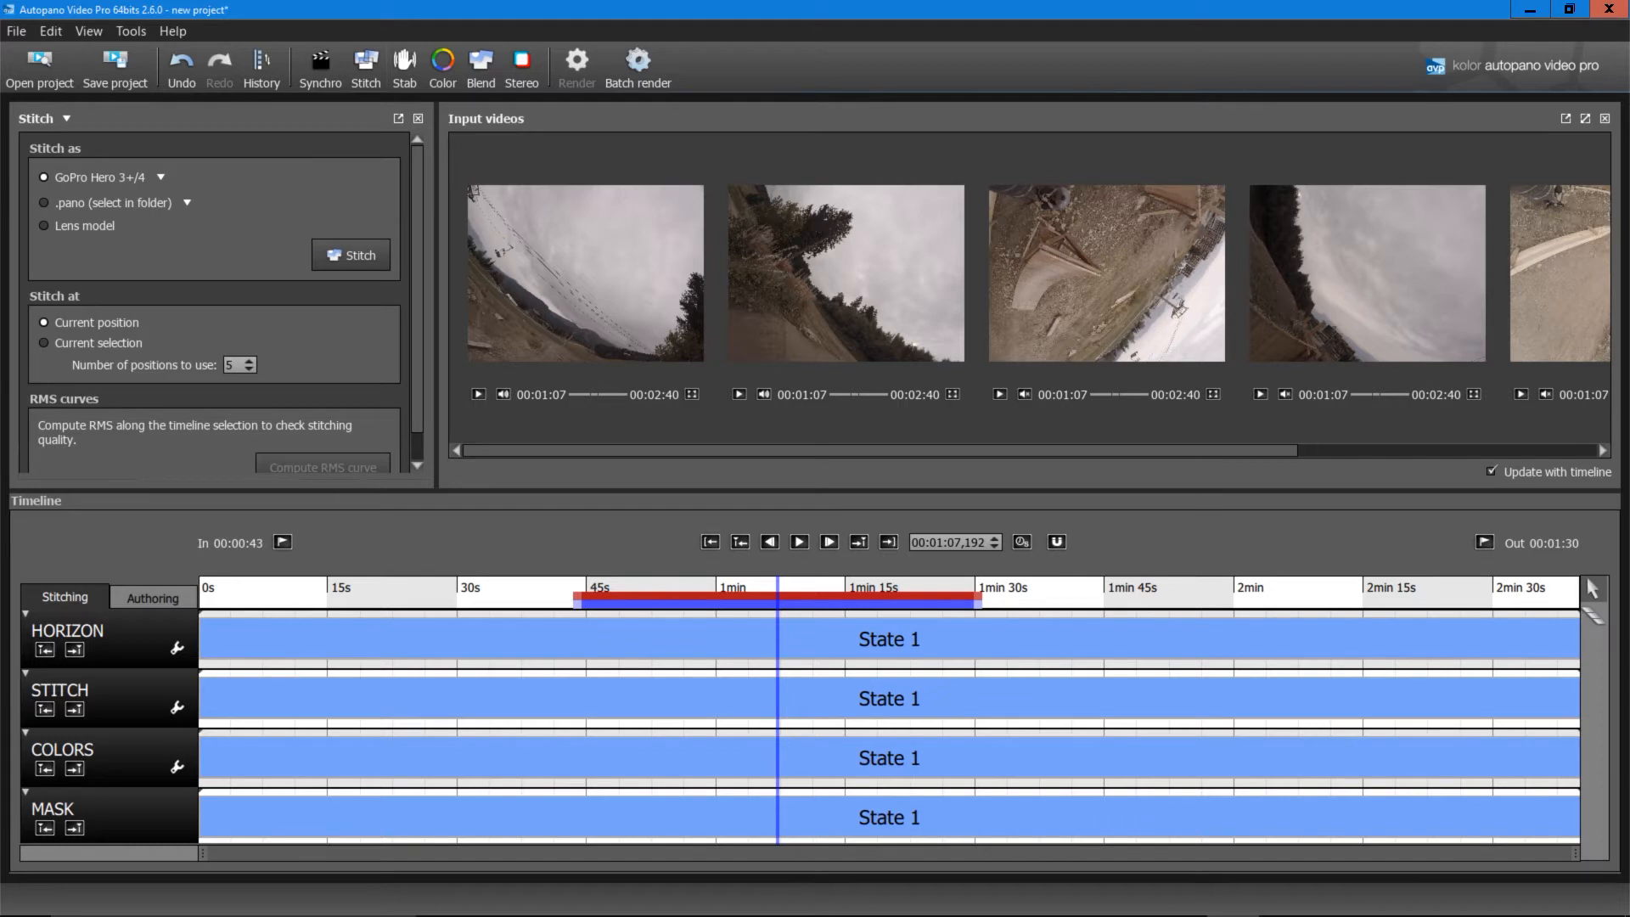
{"action": "left_click", "coordinate": [160, 177]}
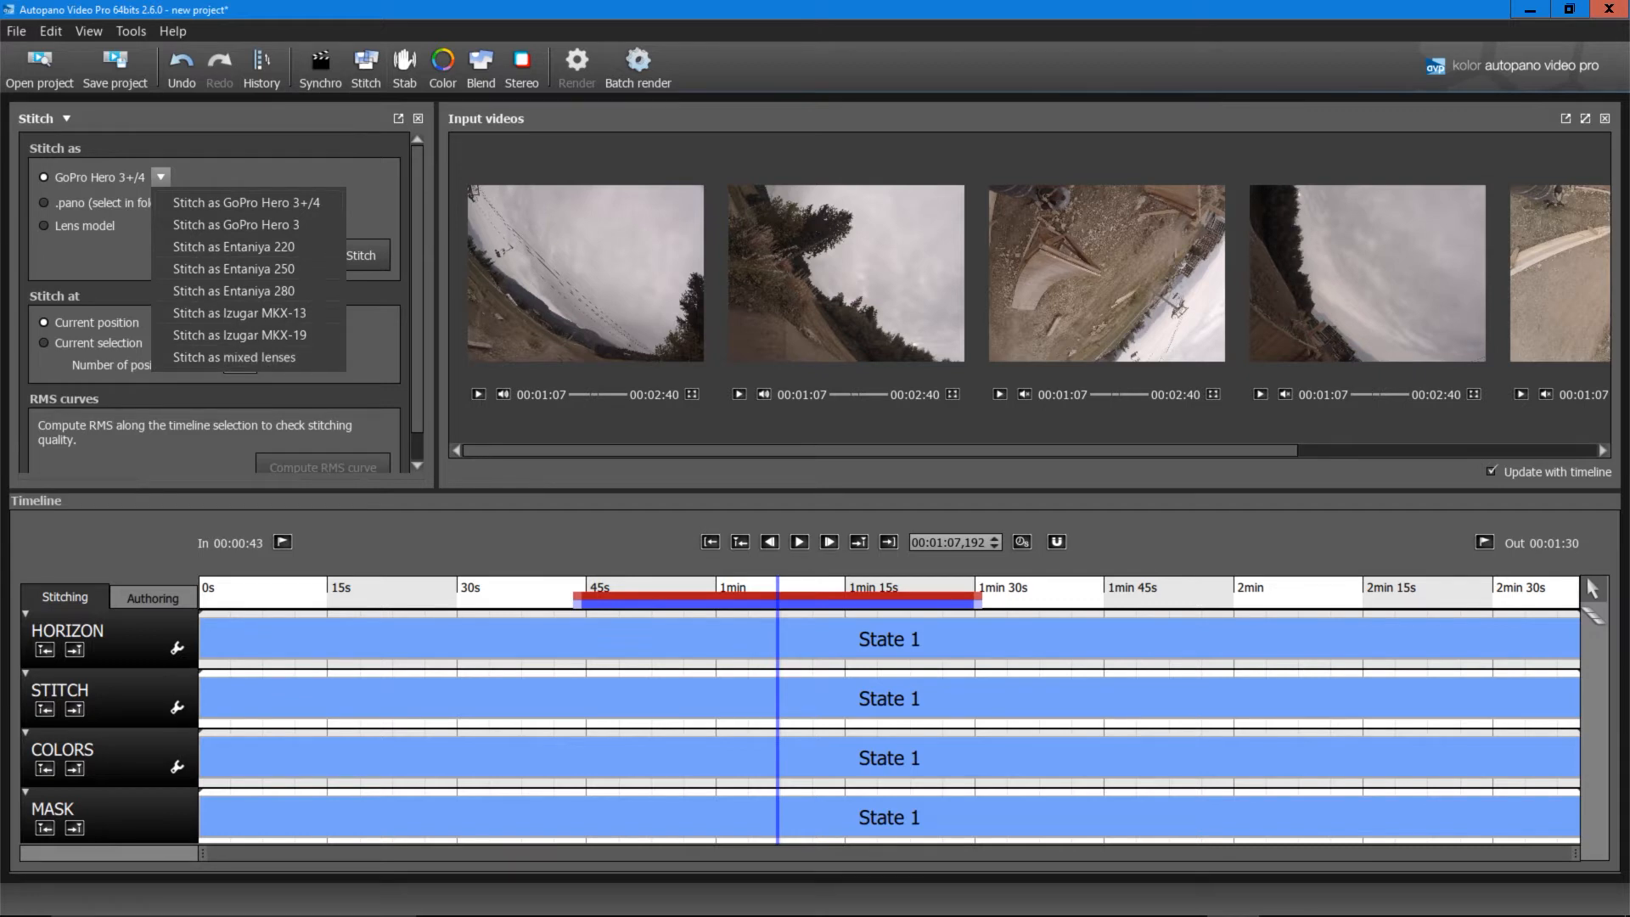
{"action": "left_click", "coordinate": [161, 178]}
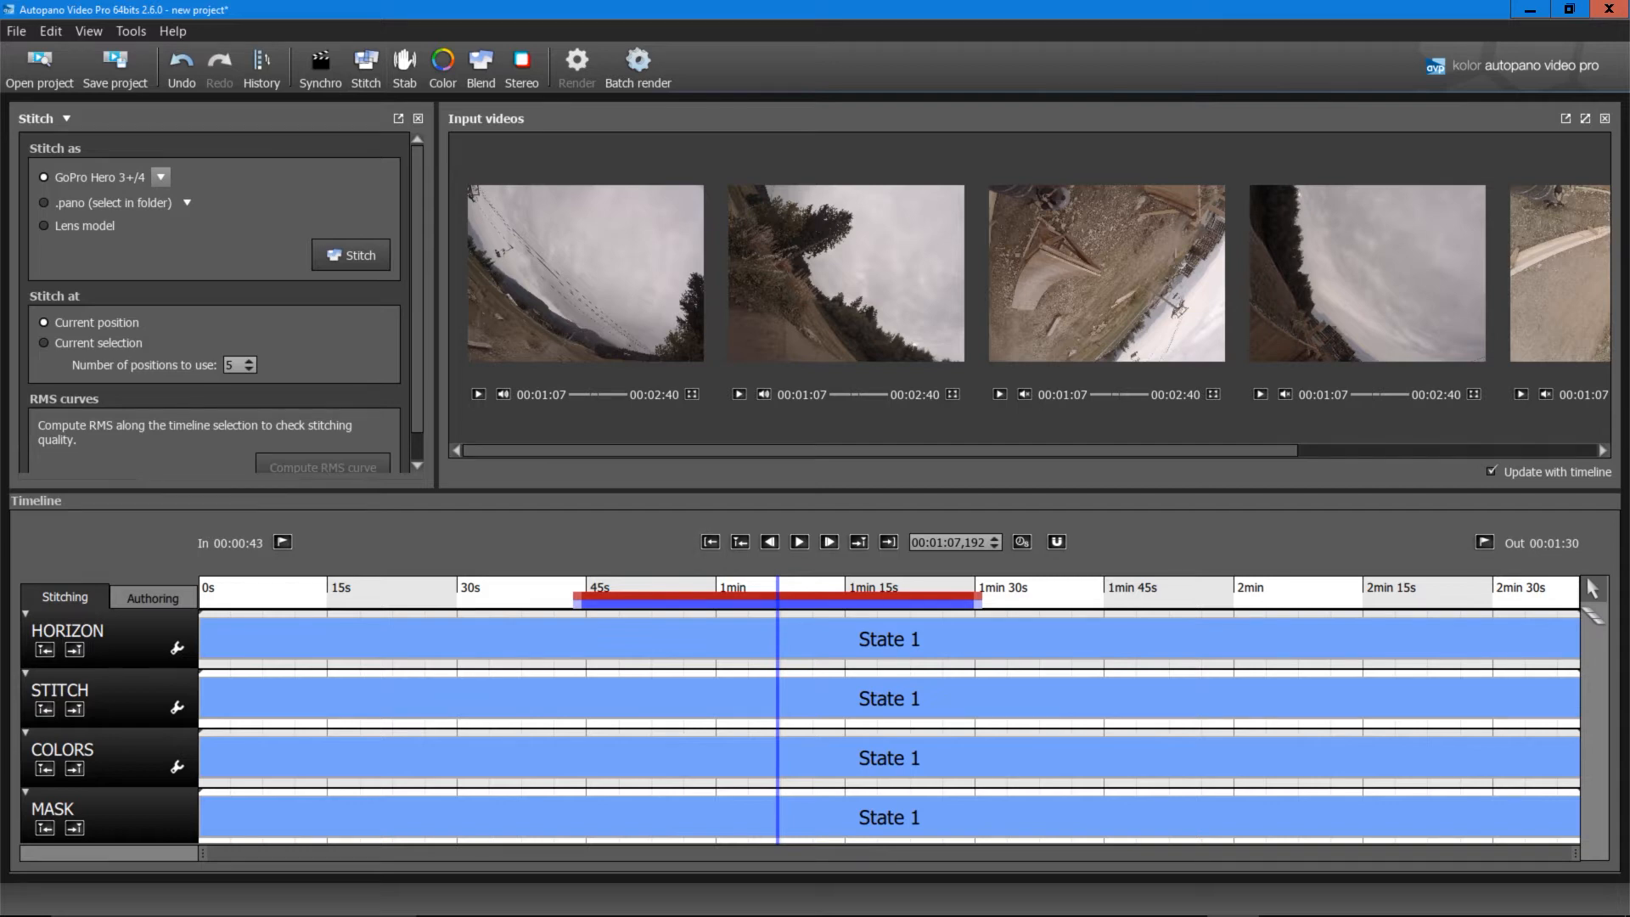
{"action": "left_click_drag", "start_coordinate": [778, 592], "coordinate": [778, 593]}
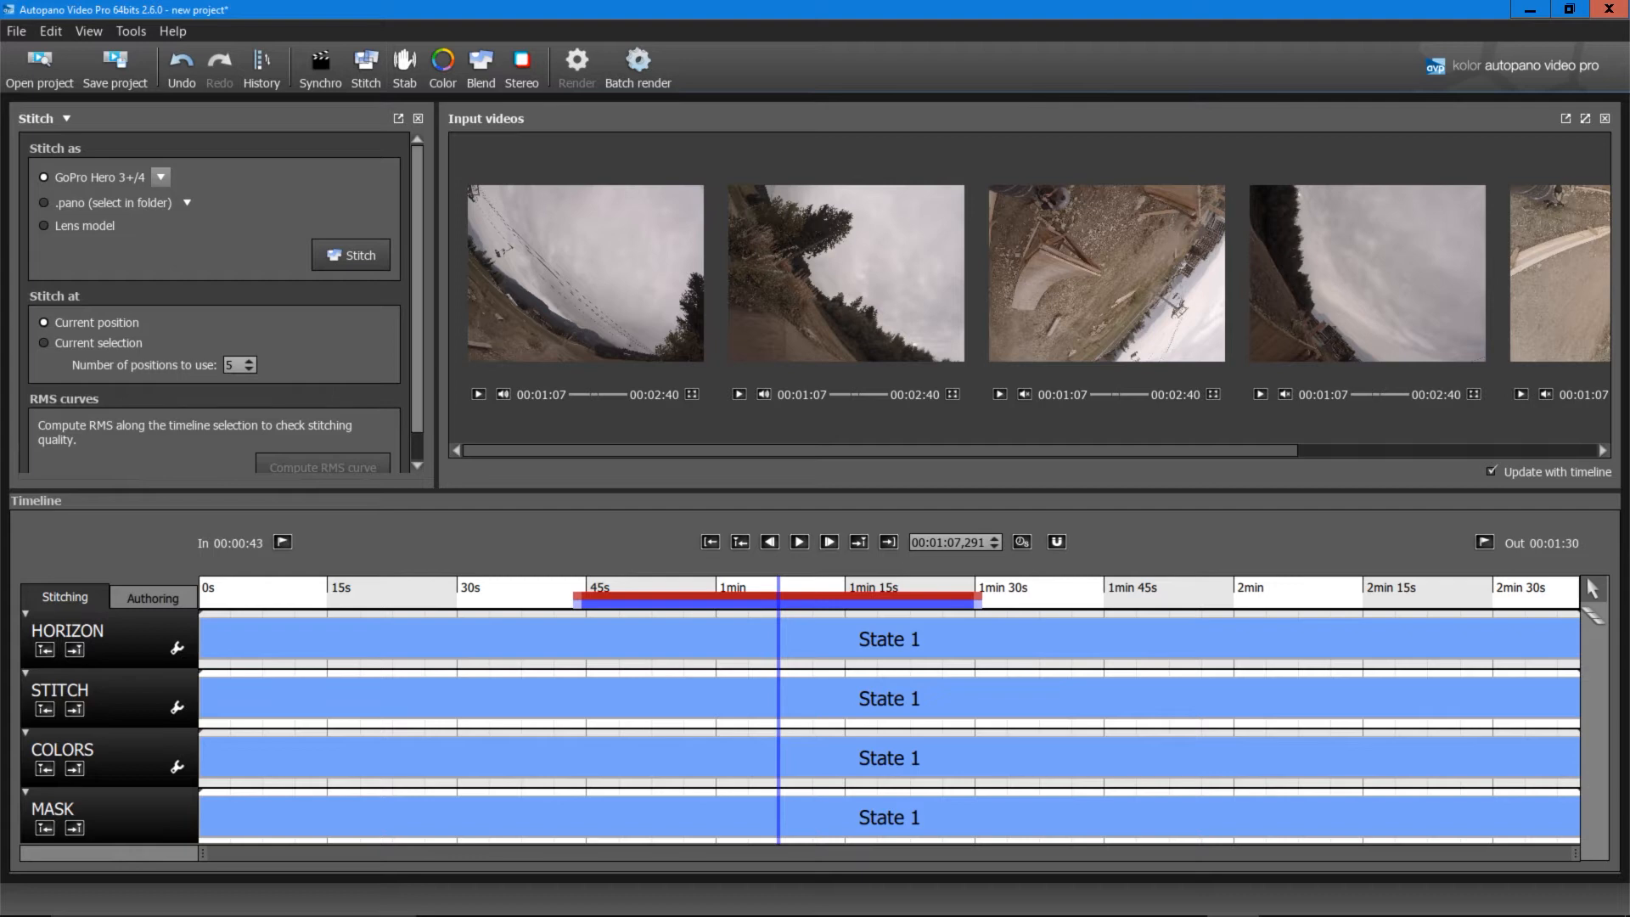
{"action": "scroll", "coordinate": [222, 301], "scroll_direction": "down", "scroll_amount": 1}
{"action": "scroll", "coordinate": [222, 302], "scroll_direction": "up", "scroll_amount": 1}
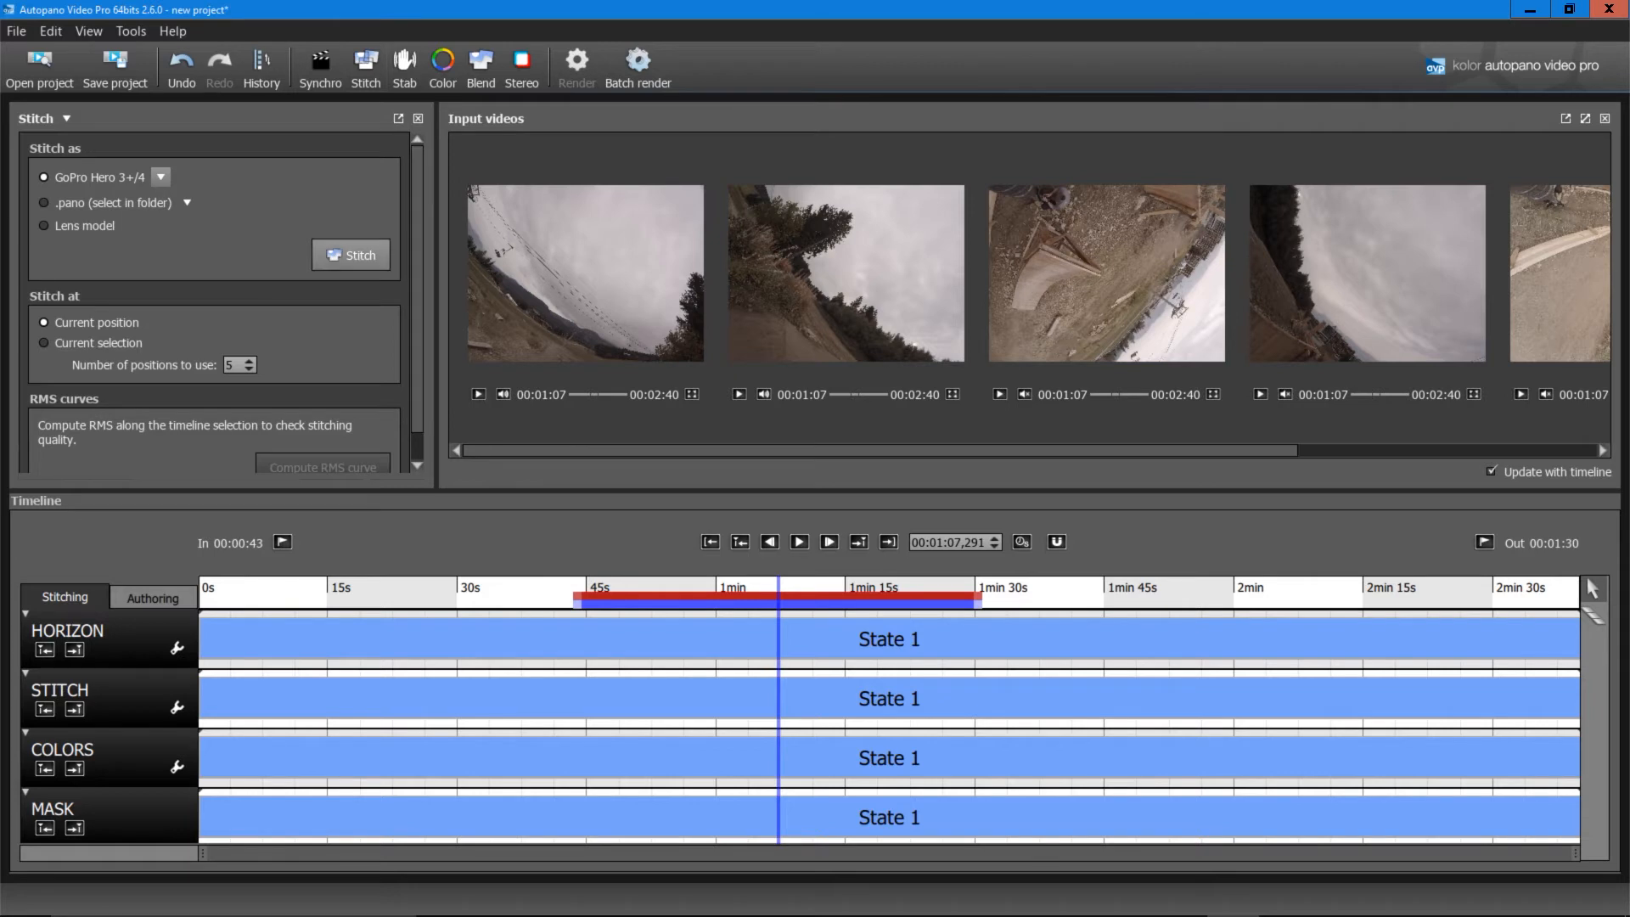
Step: Stitch the reference panorama at 00:01:07,291 and close the Input videos panel
{"action": "left_click", "coordinate": [350, 255]}
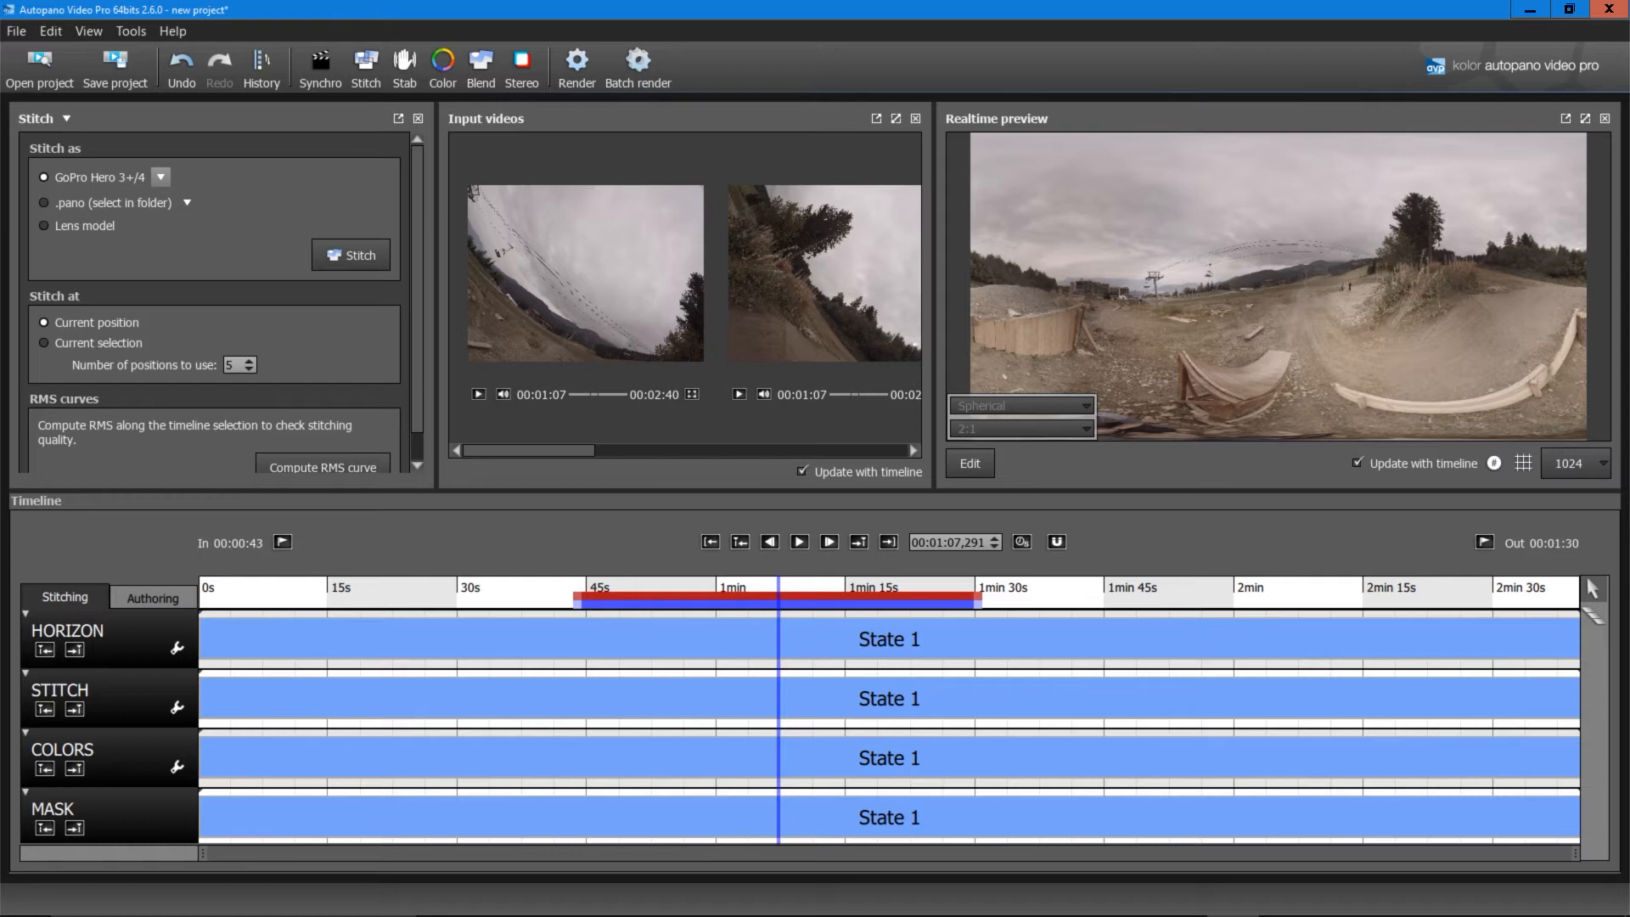
{"action": "left_click", "coordinate": [915, 118]}
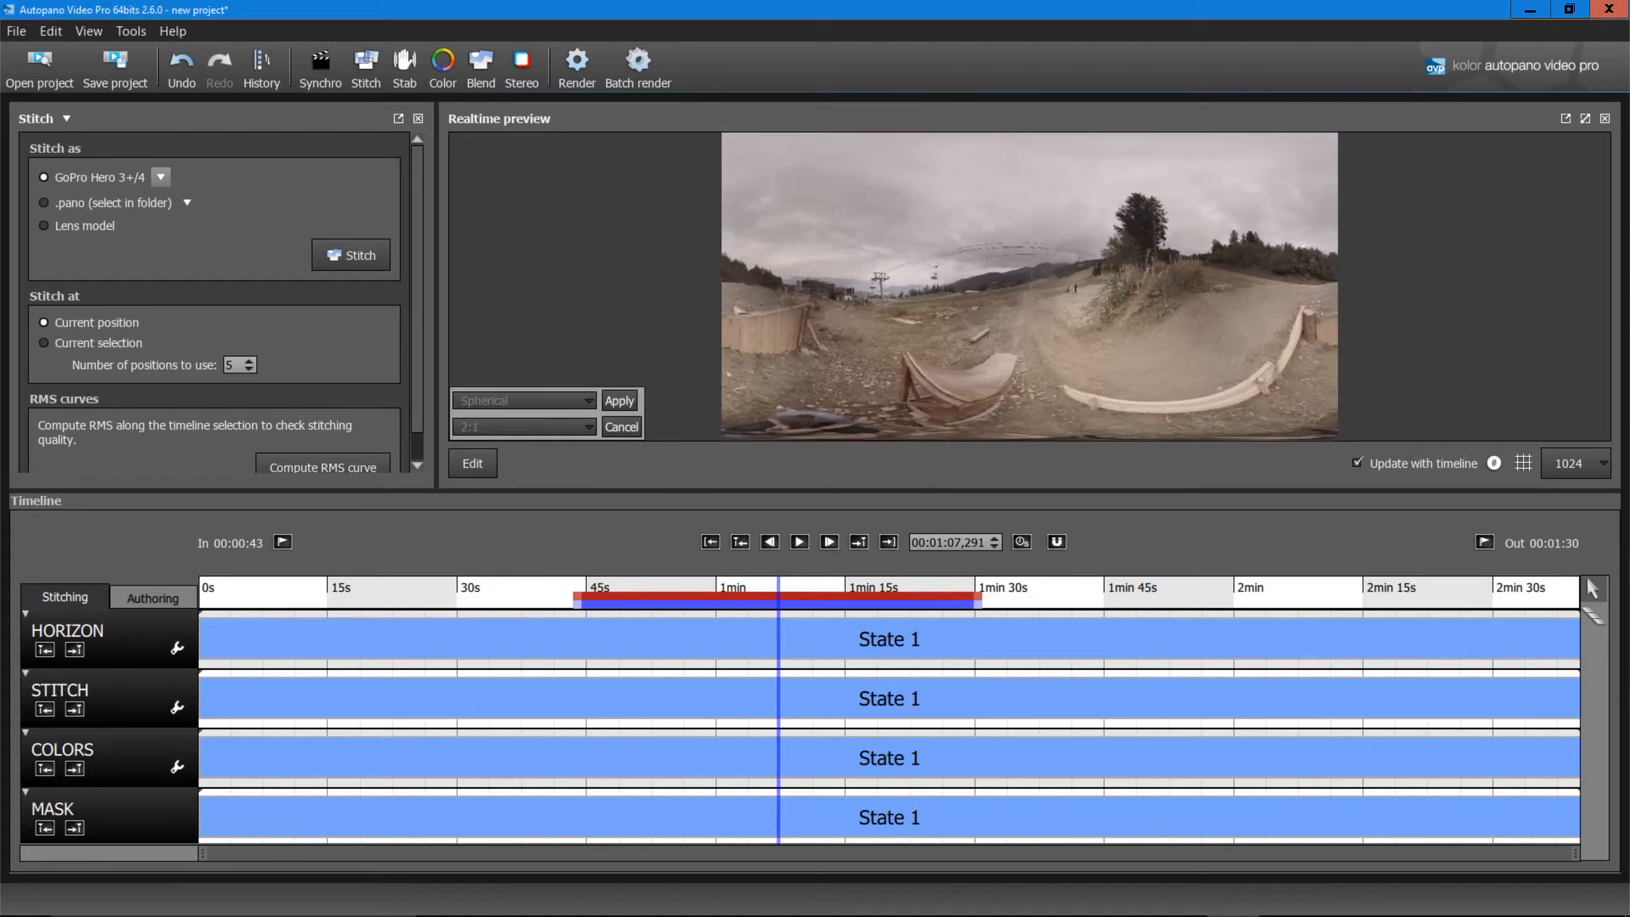
Step: Turn and tilt the preview panorama to level its horizon, then show the Stabilization settings
{"action": "left_click_drag", "start_coordinate": [1028, 286], "coordinate": [1054, 285]}
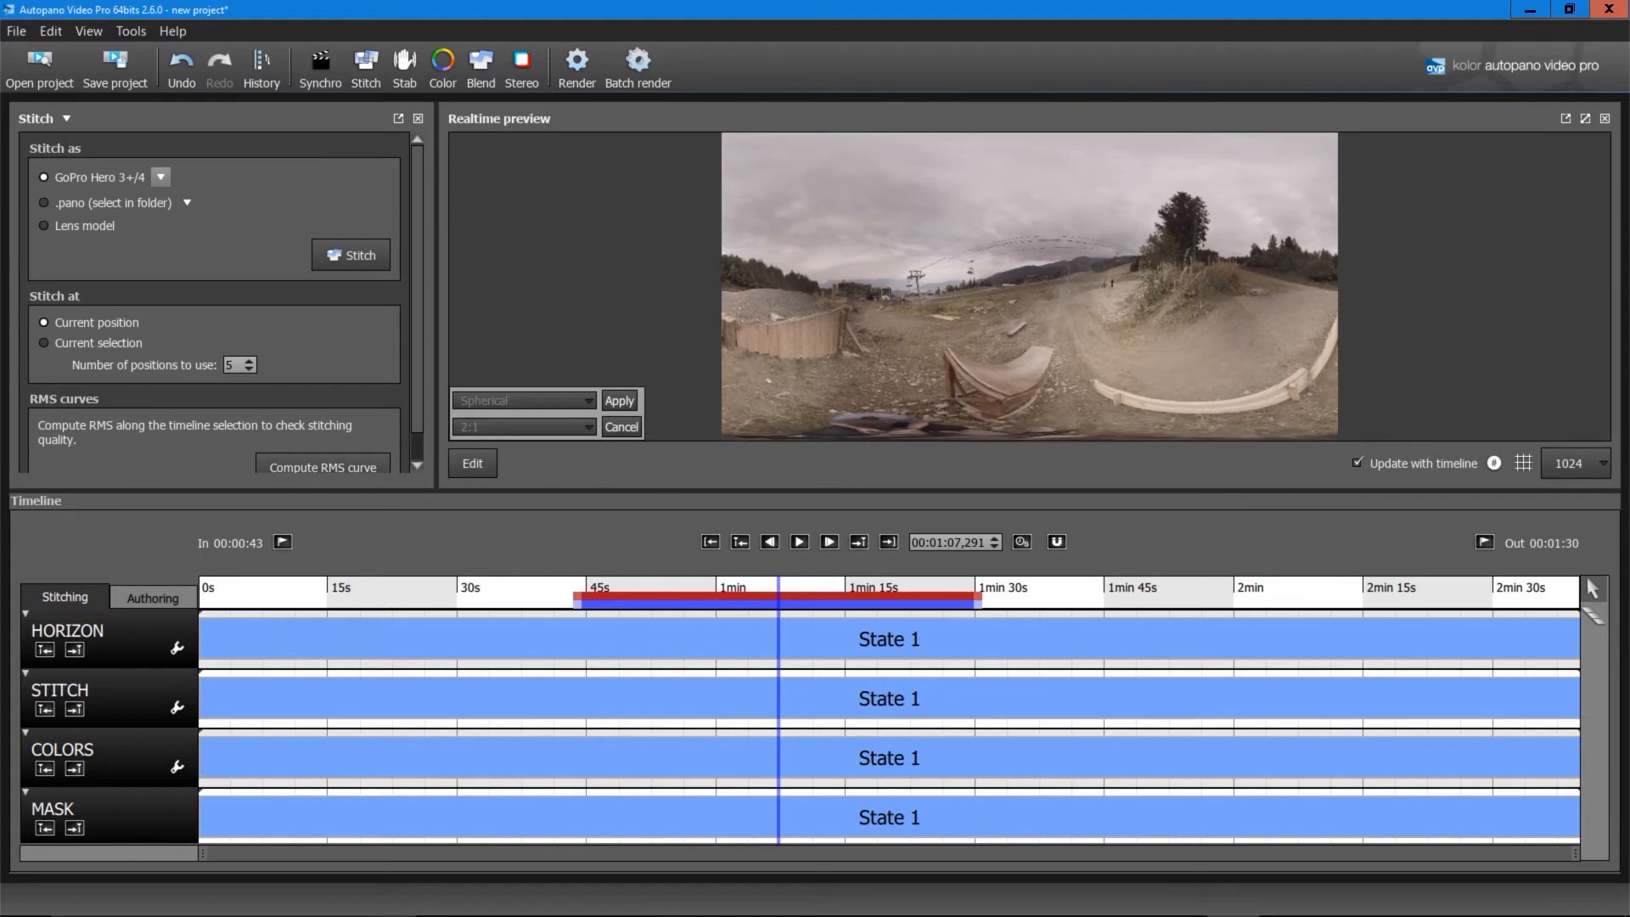
{"action": "left_click_drag", "start_coordinate": [1029, 287], "coordinate": [1008, 286]}
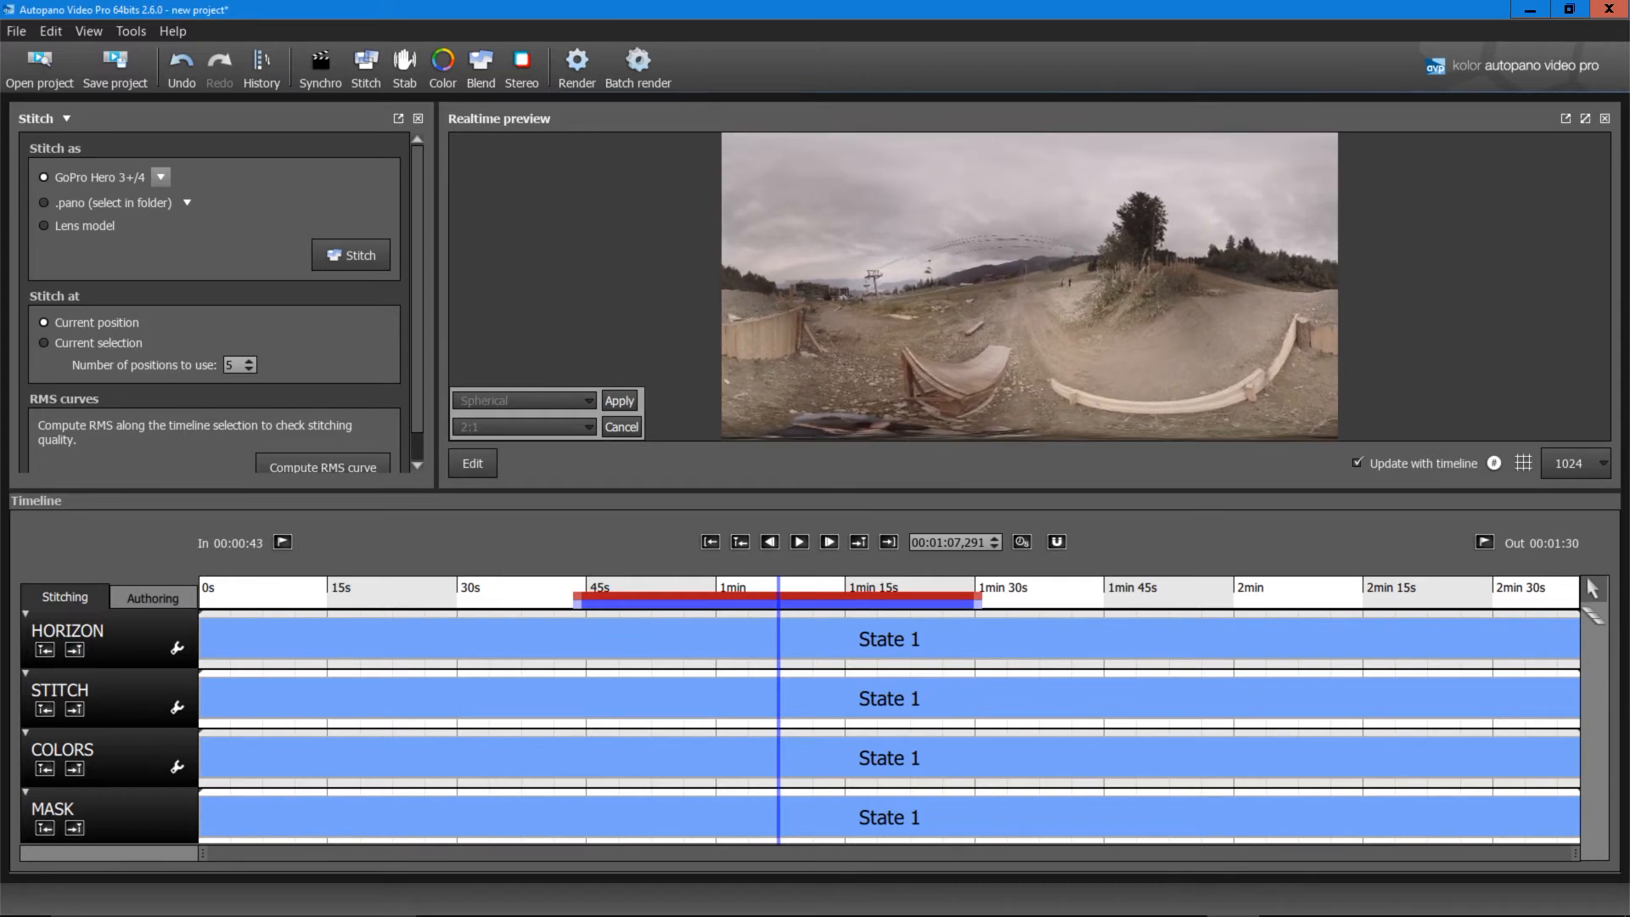
{"action": "left_click_drag", "start_coordinate": [1029, 286], "coordinate": [1009, 290]}
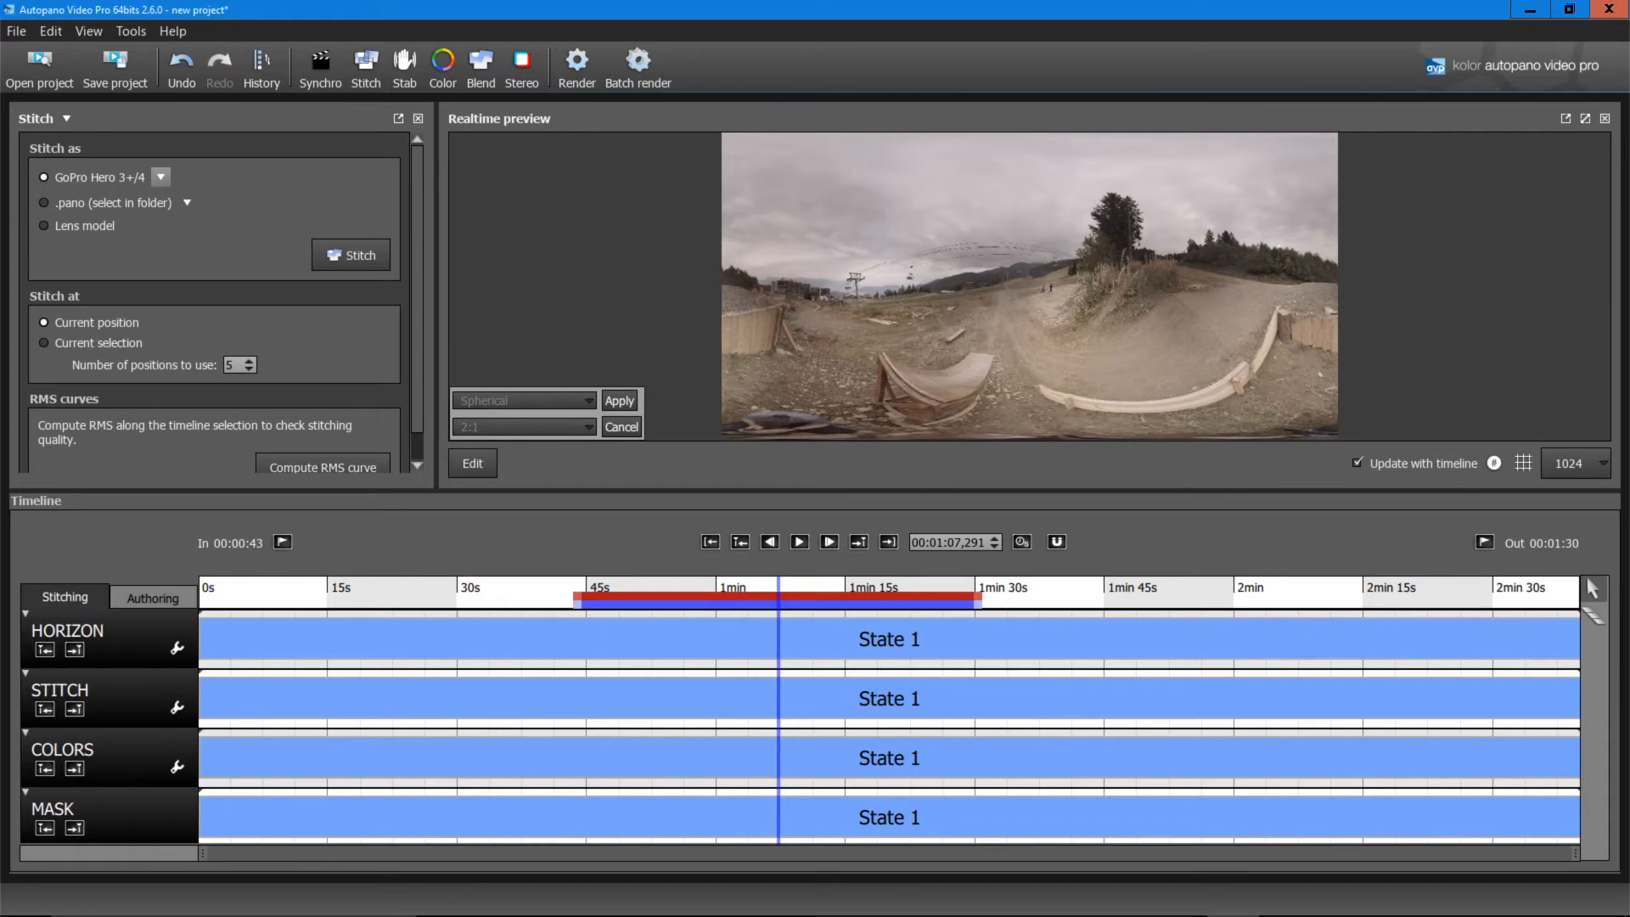
{"action": "left_click", "coordinate": [405, 66]}
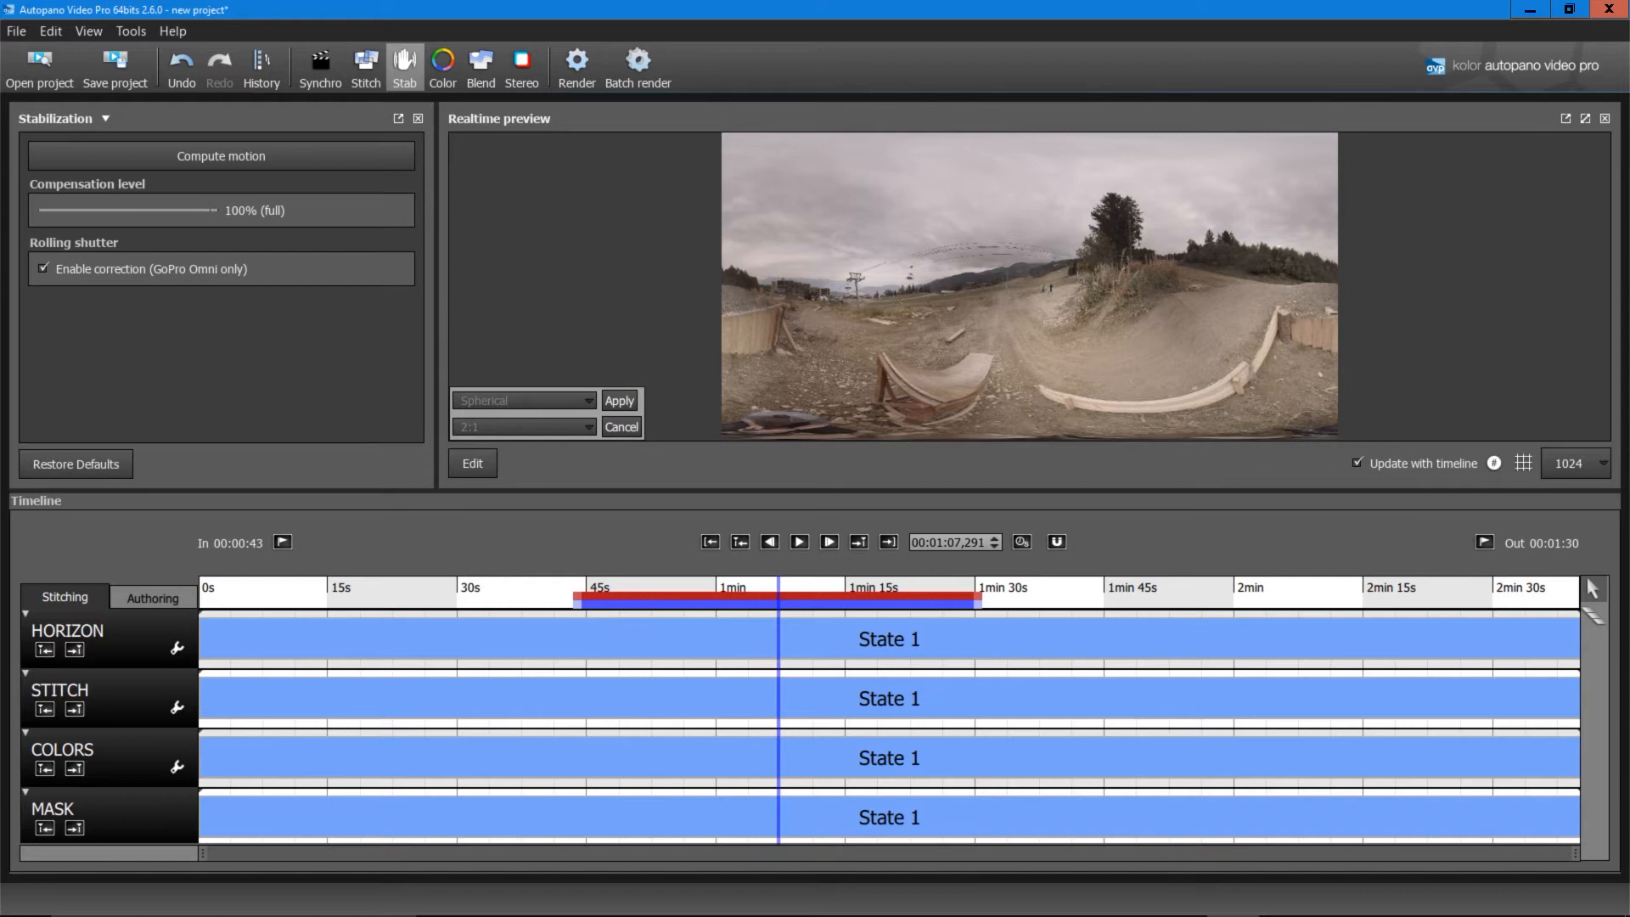
Step: Show the Color settings with Exposure, Color and Vignetting corrections enabled
{"action": "left_click", "coordinate": [443, 67]}
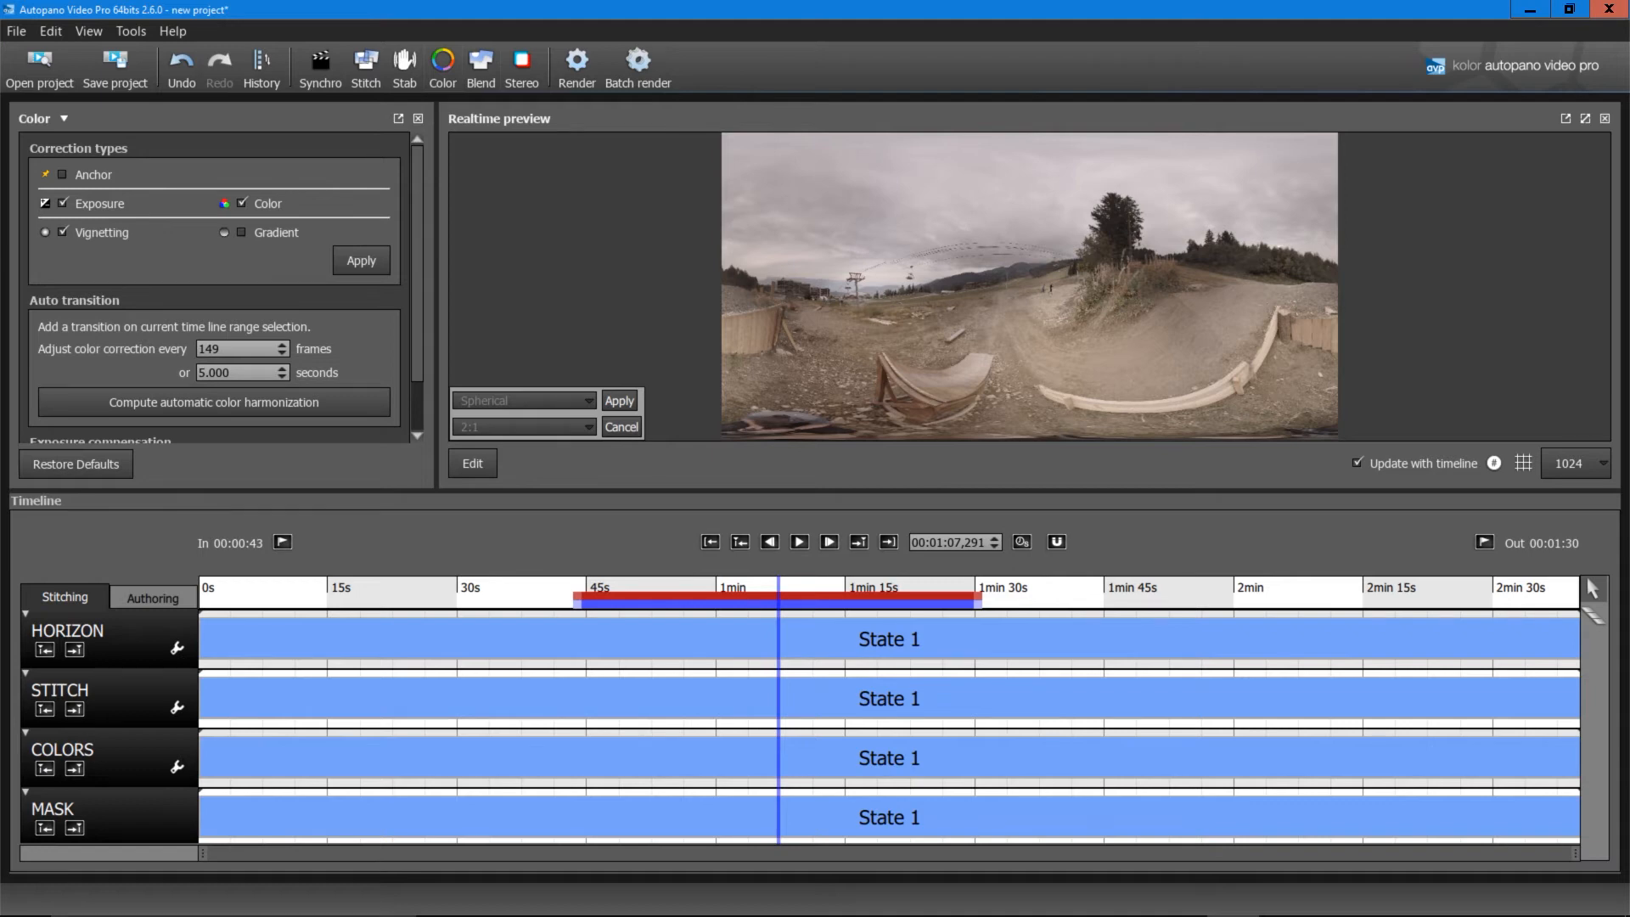
Step: Apply the Exposure, Color and Vignetting corrections to the footage
{"action": "scroll", "coordinate": [222, 286], "scroll_direction": "down", "scroll_amount": 1}
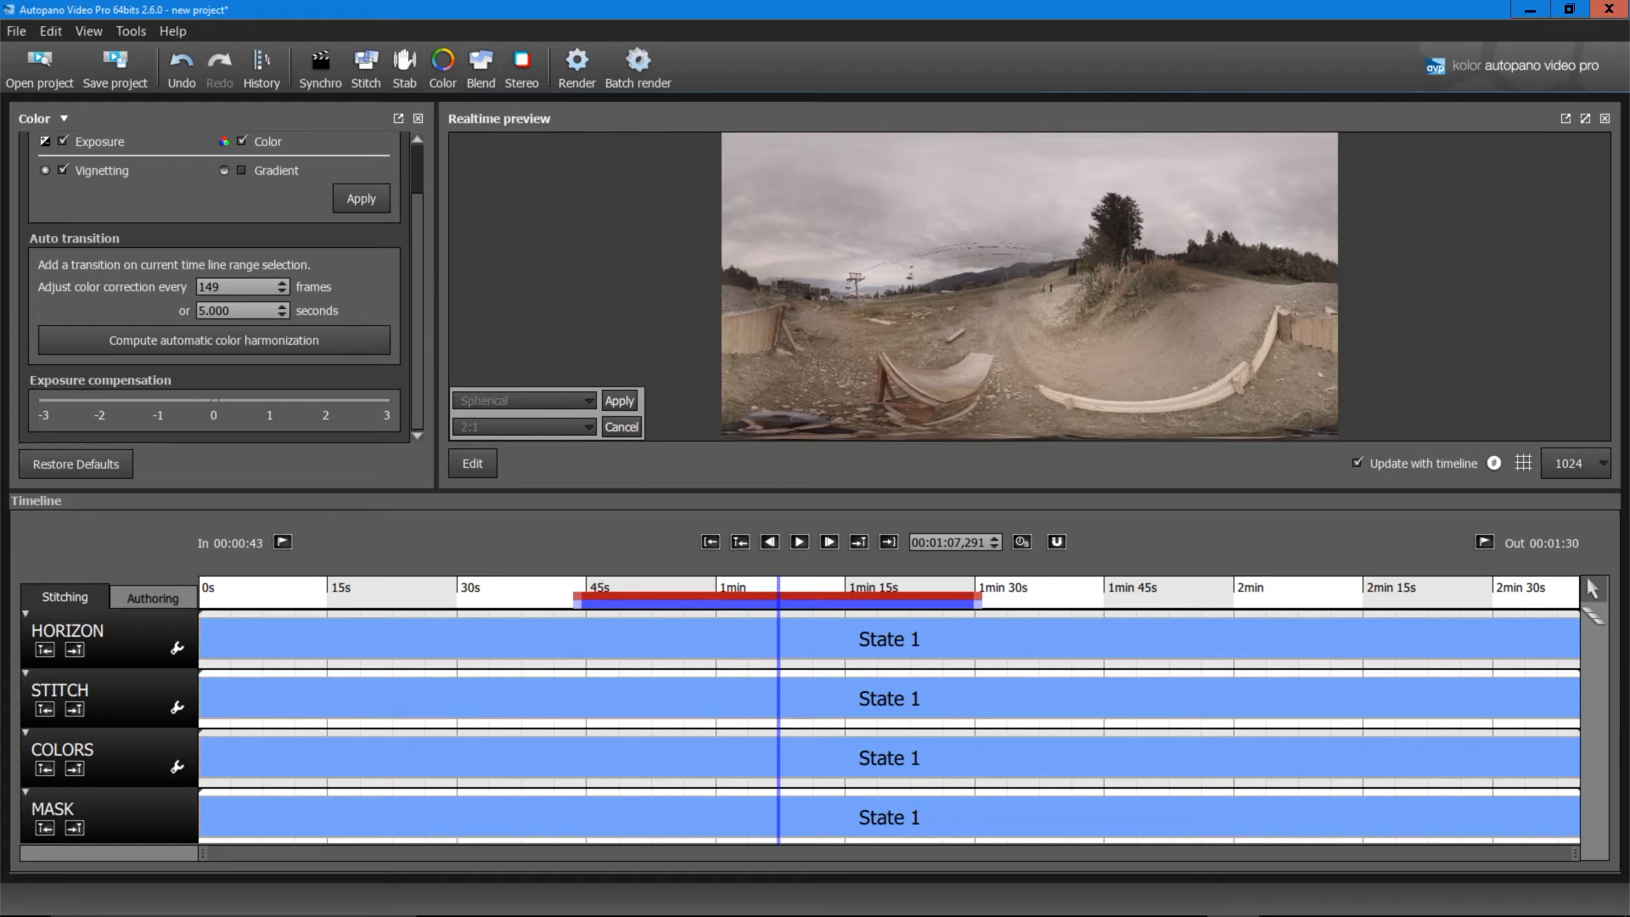
{"action": "scroll", "coordinate": [223, 287], "scroll_direction": "up", "scroll_amount": 1}
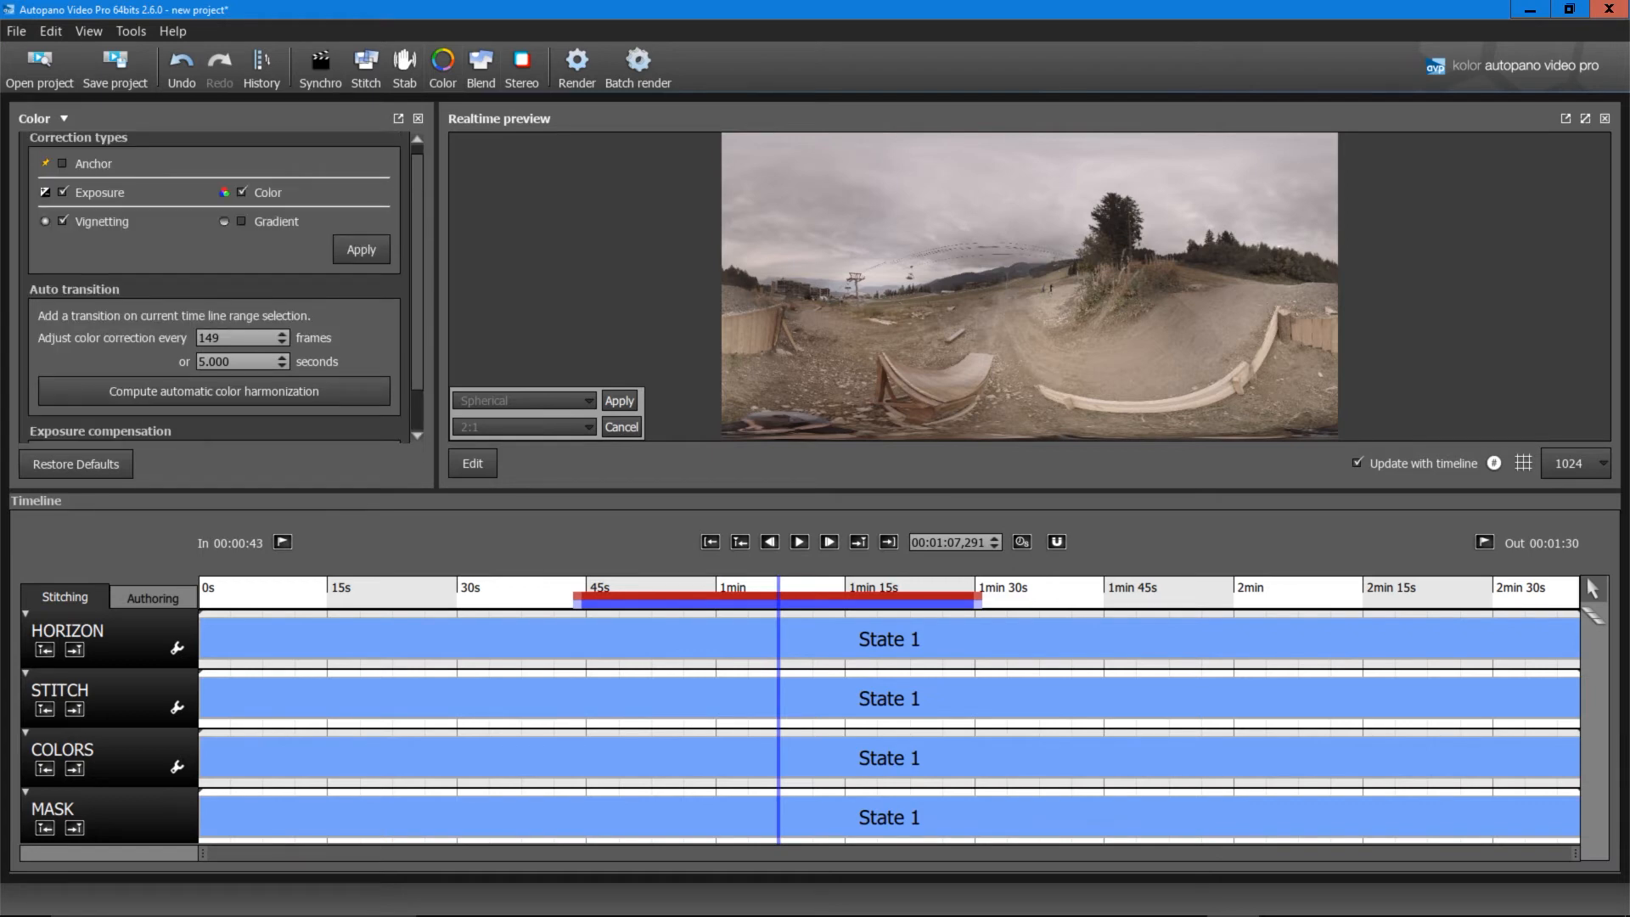
{"action": "left_click", "coordinate": [361, 250]}
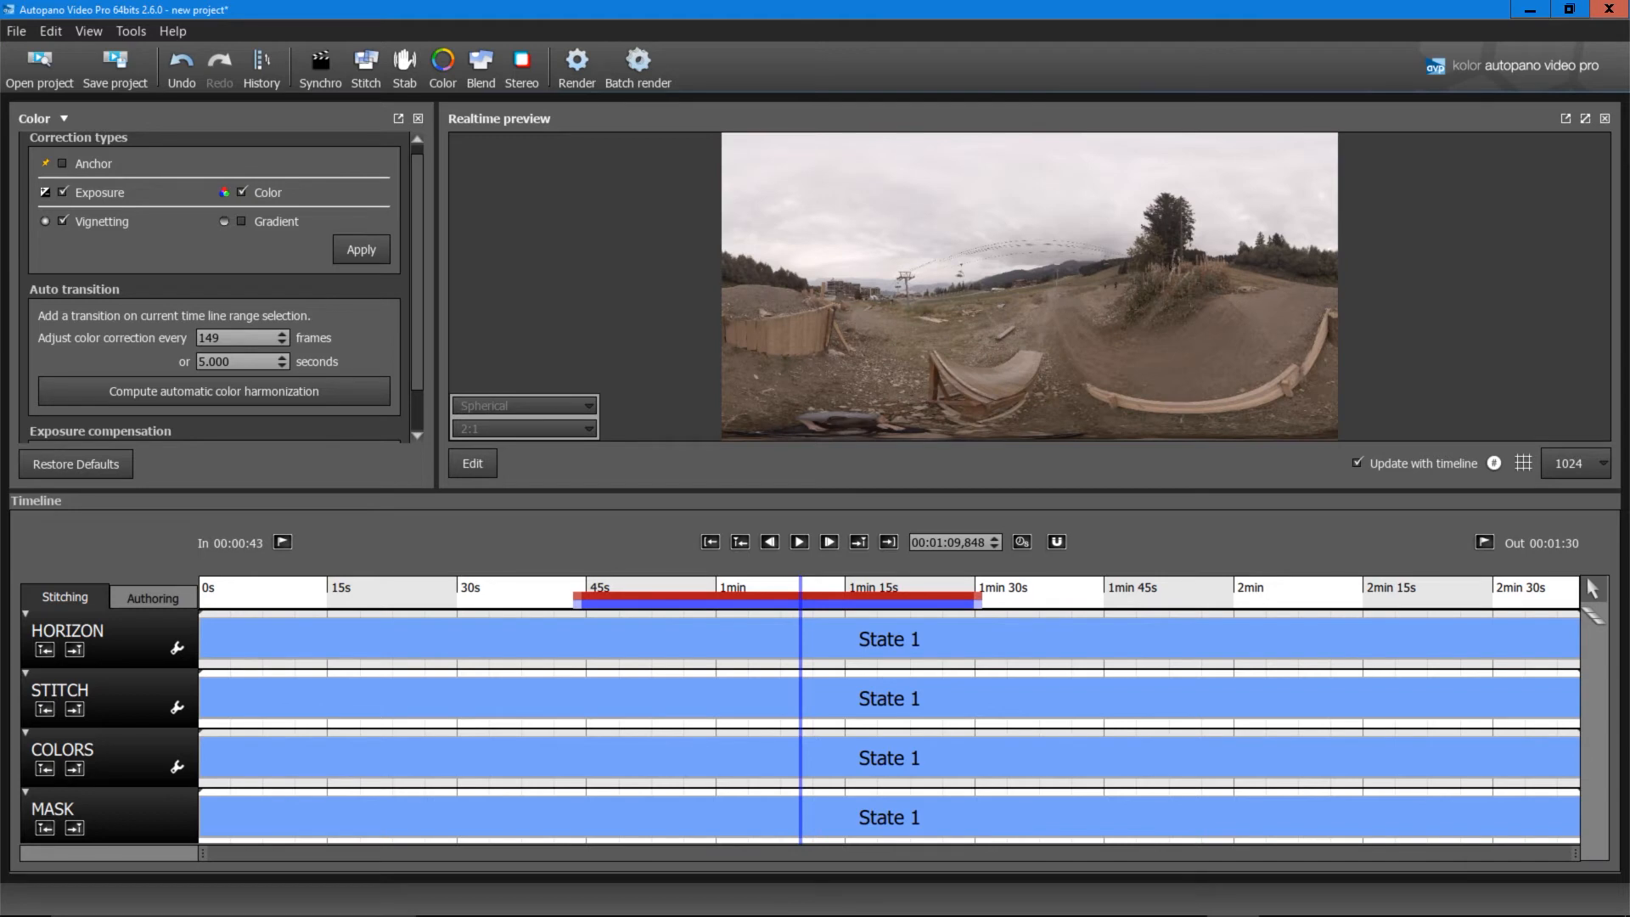
{"action": "scroll", "coordinate": [222, 286], "scroll_direction": "up", "scroll_amount": 1}
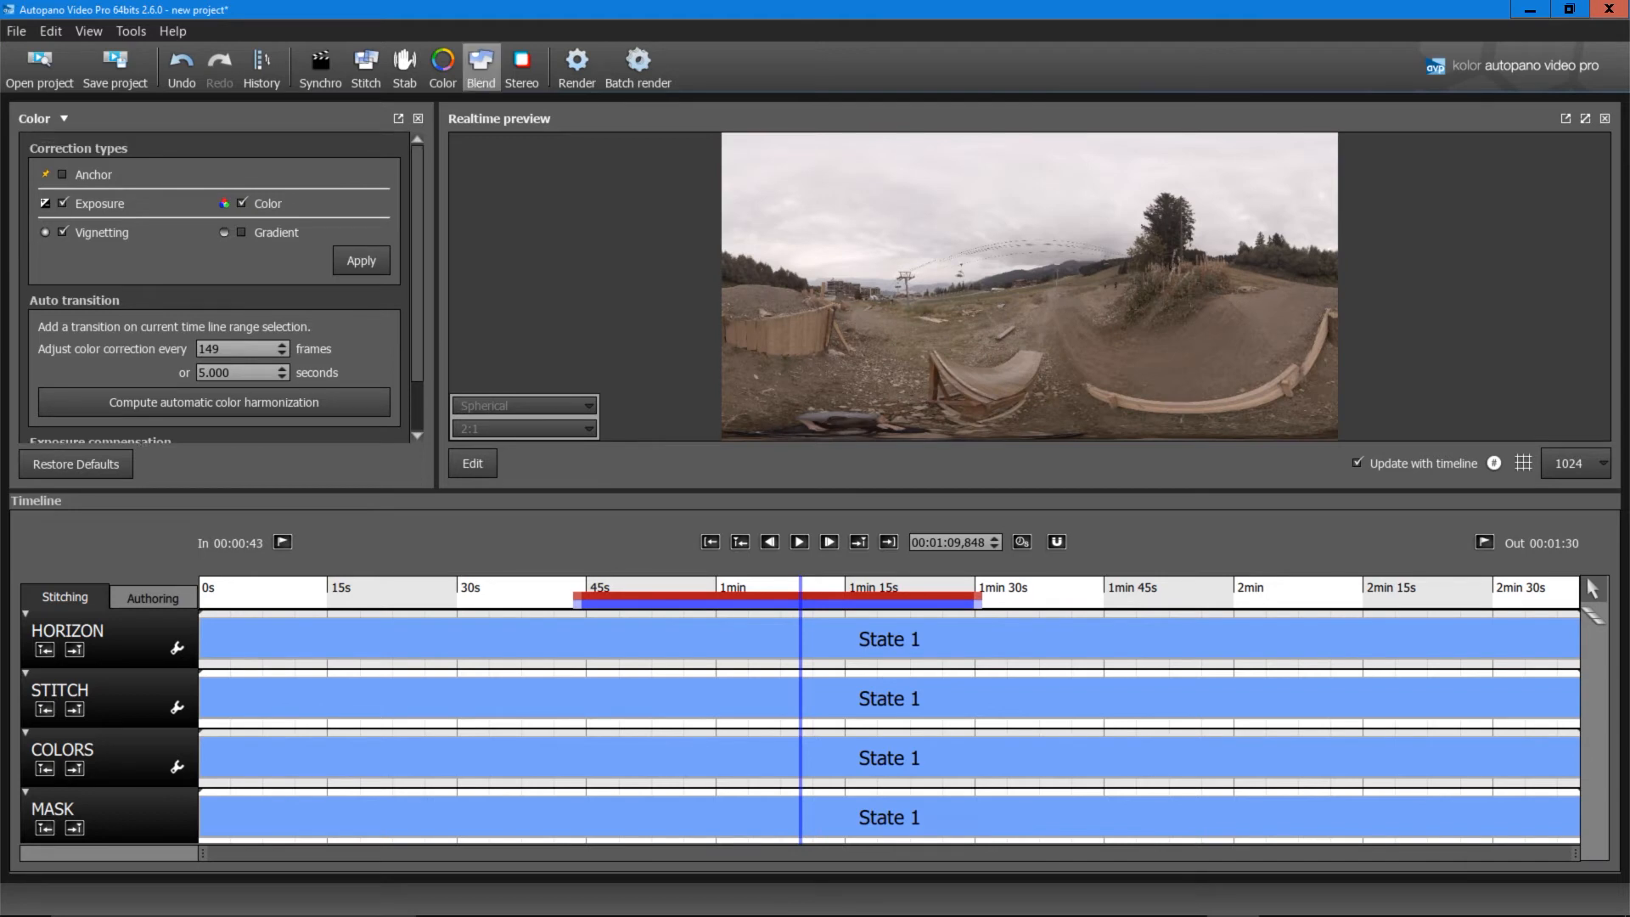
Step: Show the Blend settings for the stitched panorama
{"action": "left_click", "coordinate": [481, 68]}
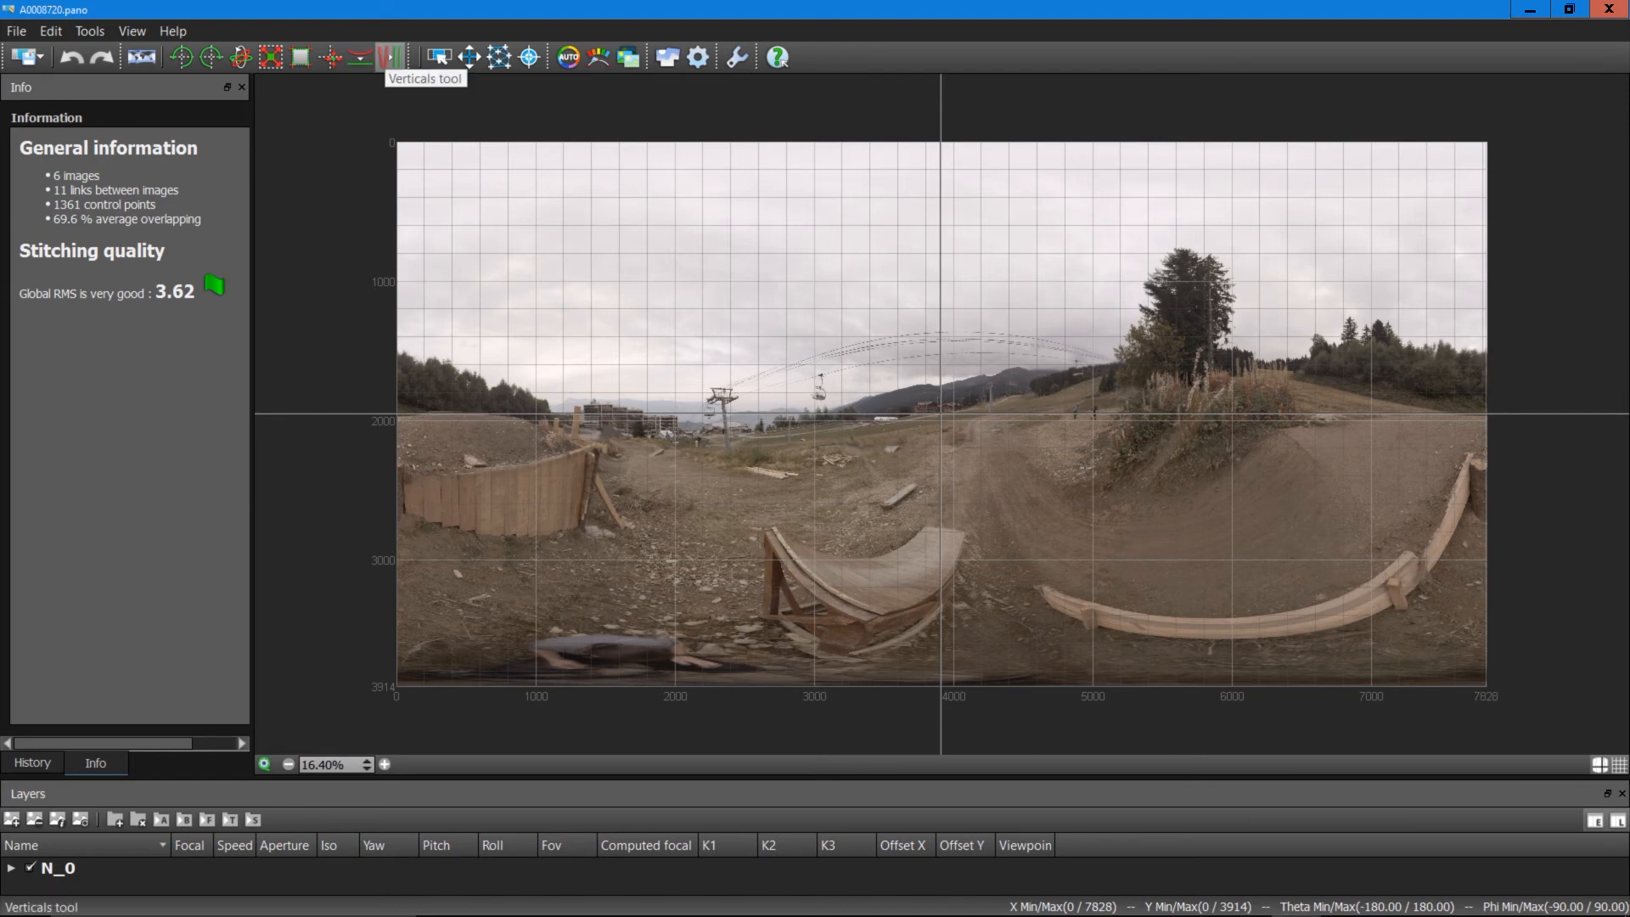
Step: Draw a vertical line along the ski-lift pylon with the Verticals tool and apply the correction
{"action": "left_click", "coordinate": [390, 57]}
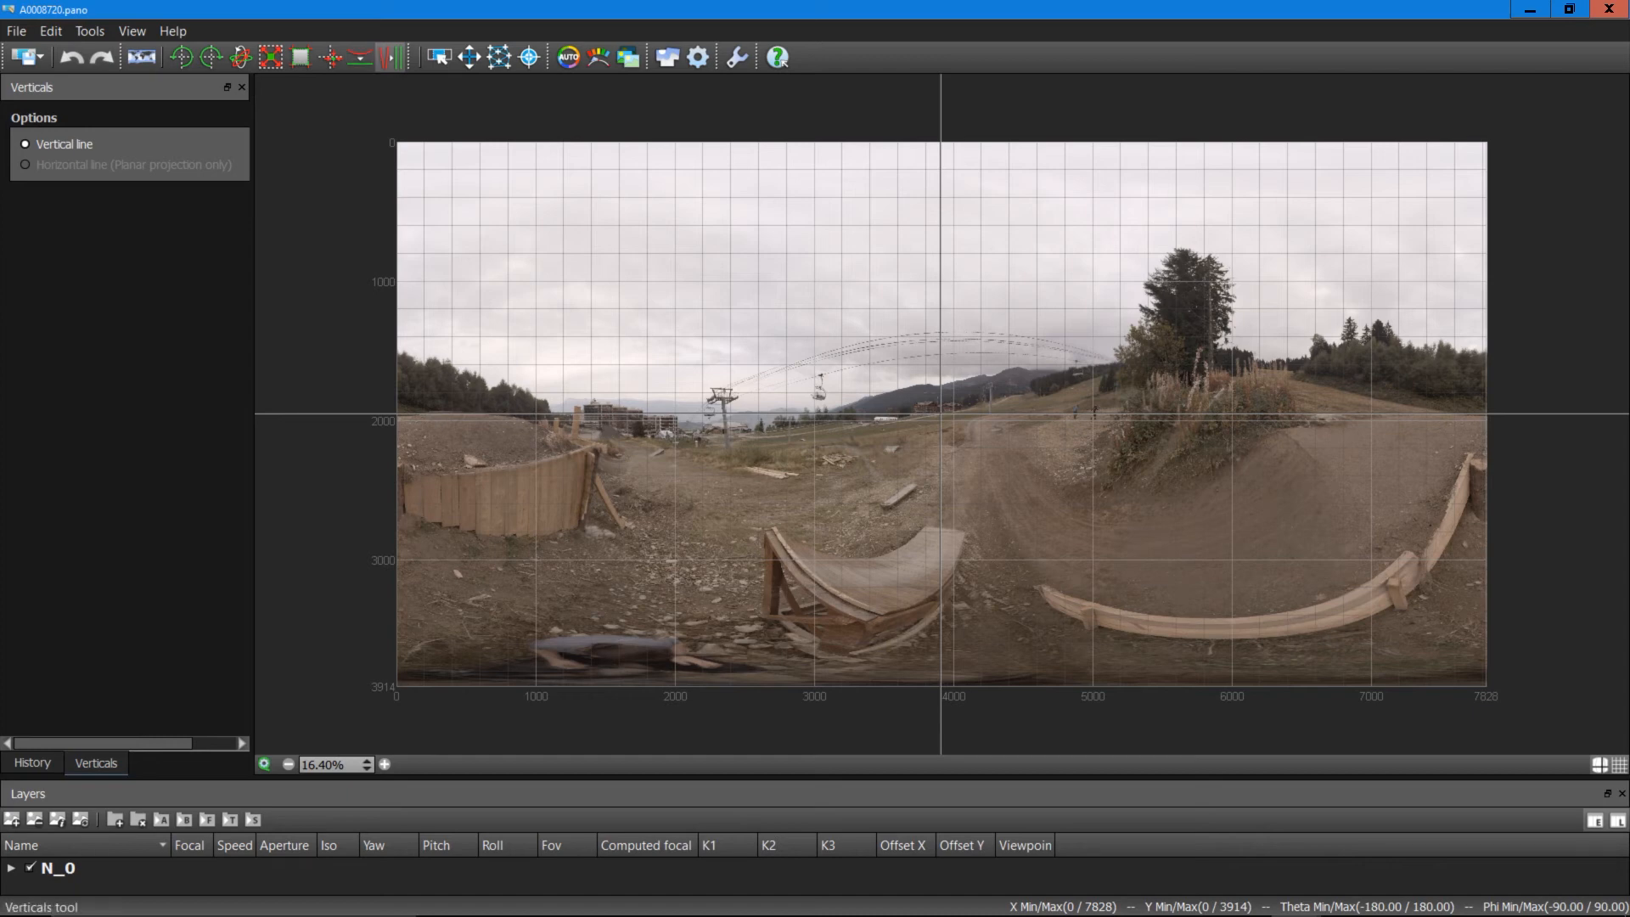
{"action": "left_click", "coordinate": [391, 56]}
{"action": "left_click", "coordinate": [390, 57]}
{"action": "left_click_drag", "start_coordinate": [721, 393], "coordinate": [724, 437]}
{"action": "key", "text": "Return"}
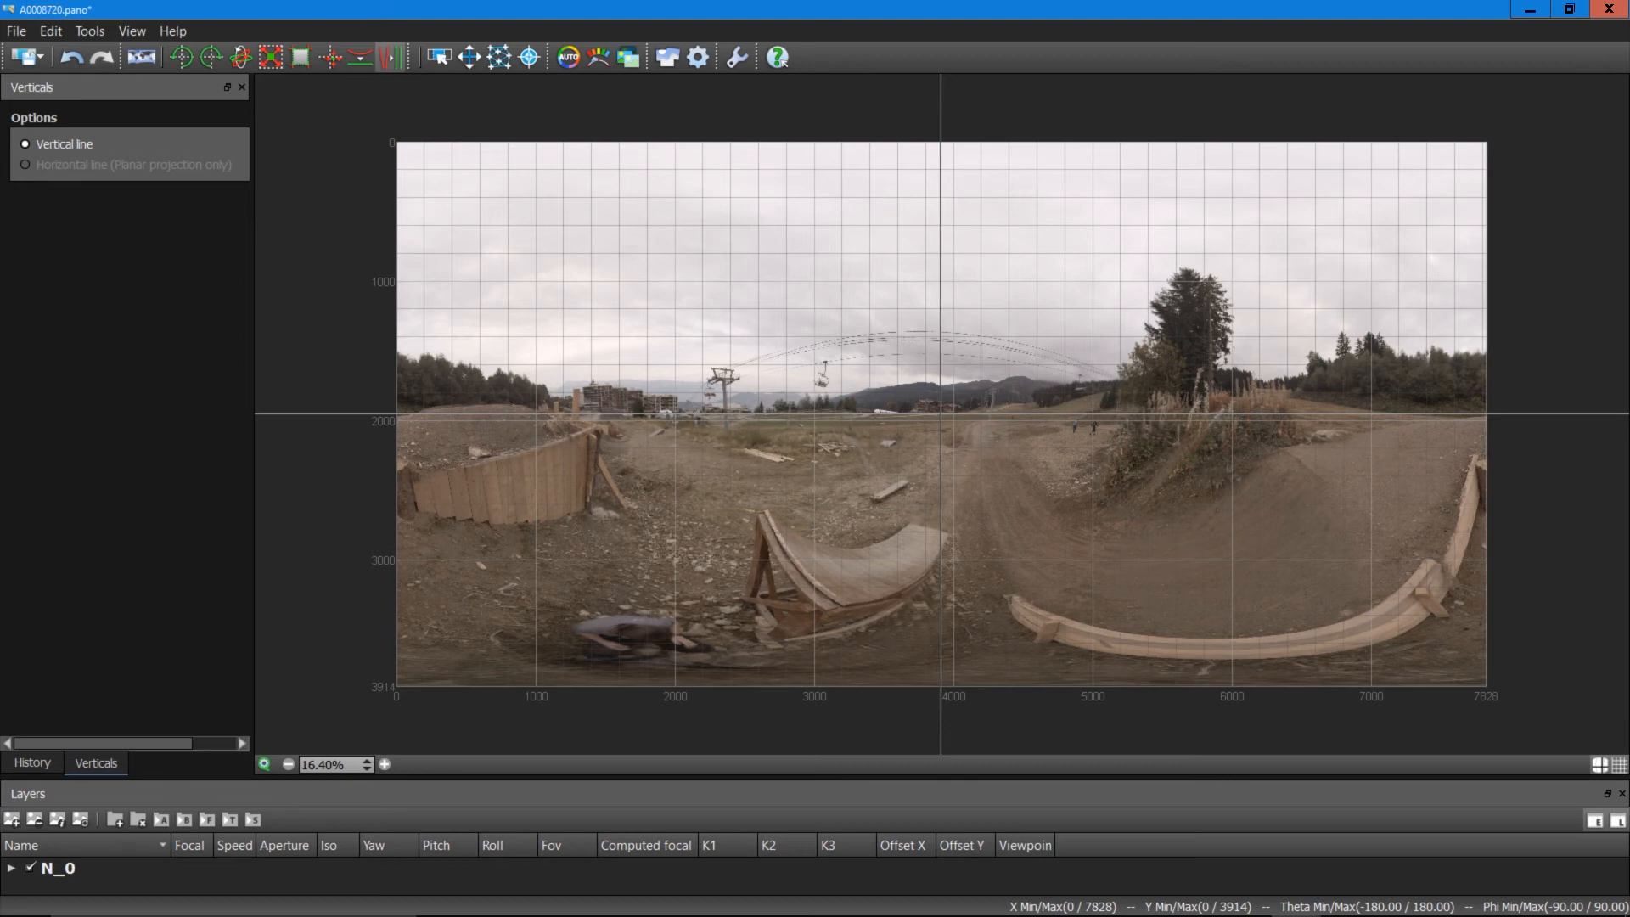
{"action": "left_click", "coordinate": [391, 57]}
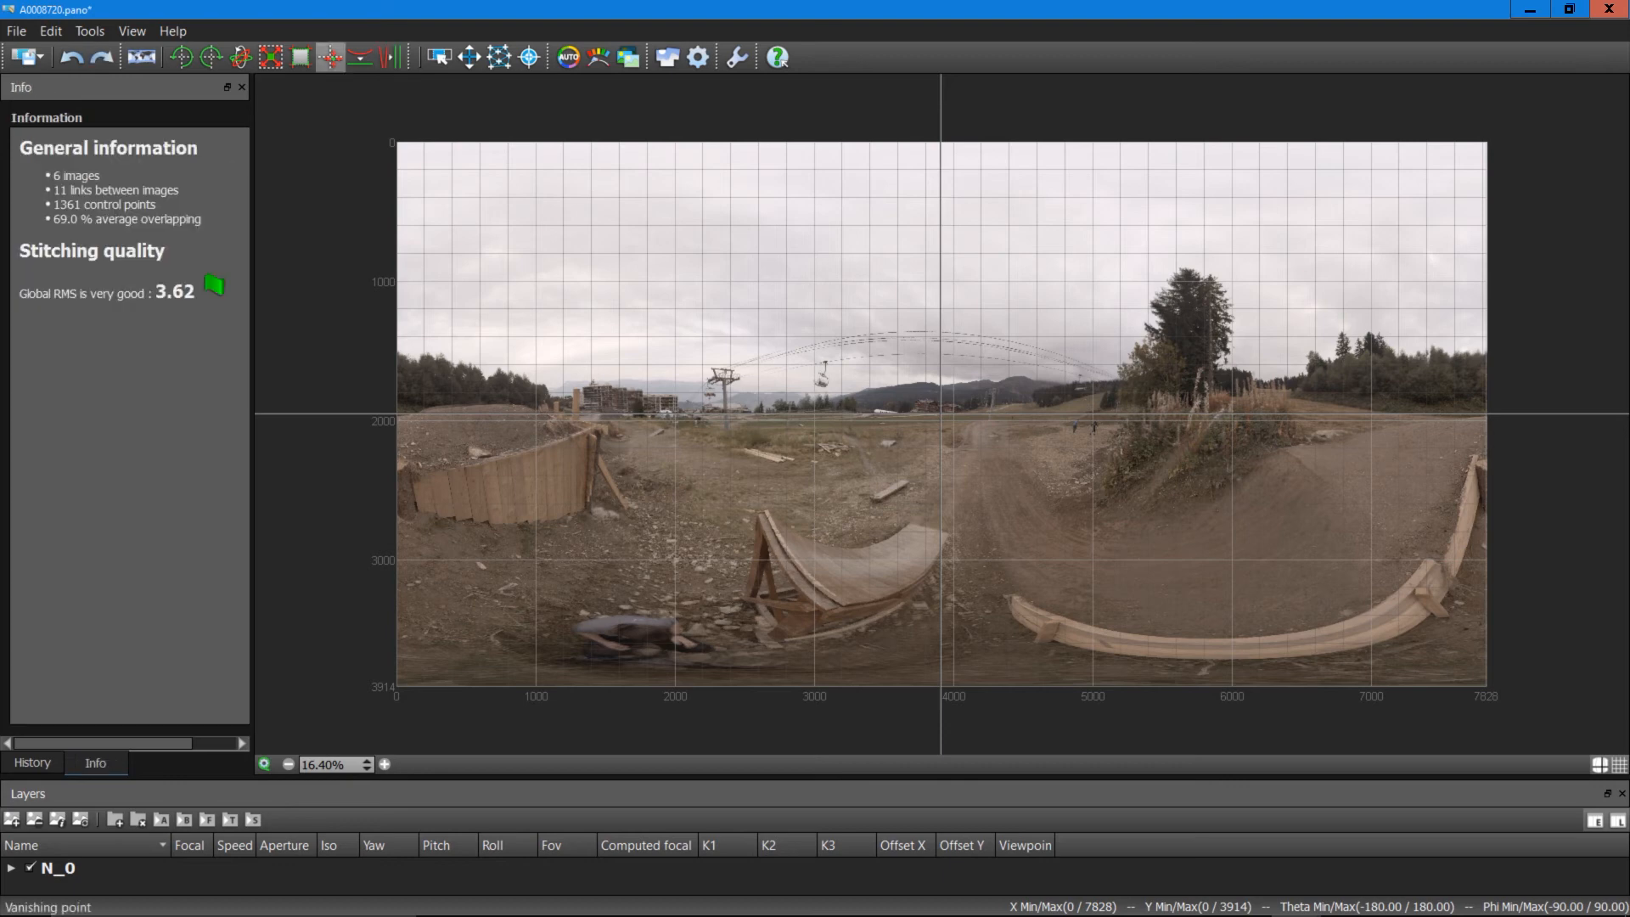
{"action": "left_click", "coordinate": [390, 57]}
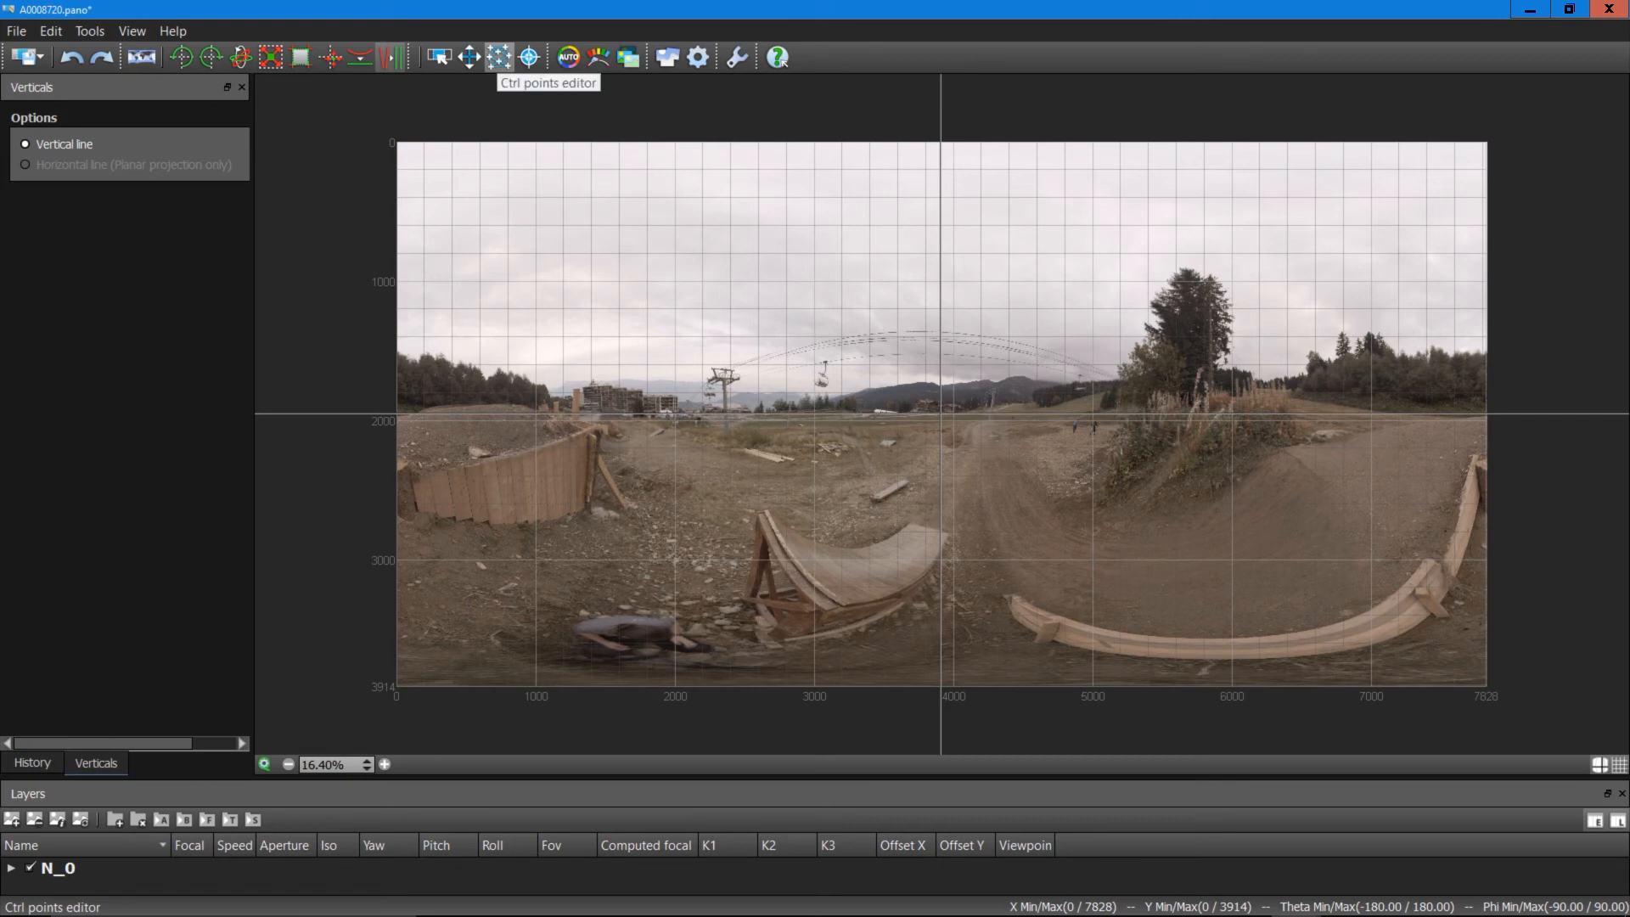
{"action": "left_click", "coordinate": [499, 56]}
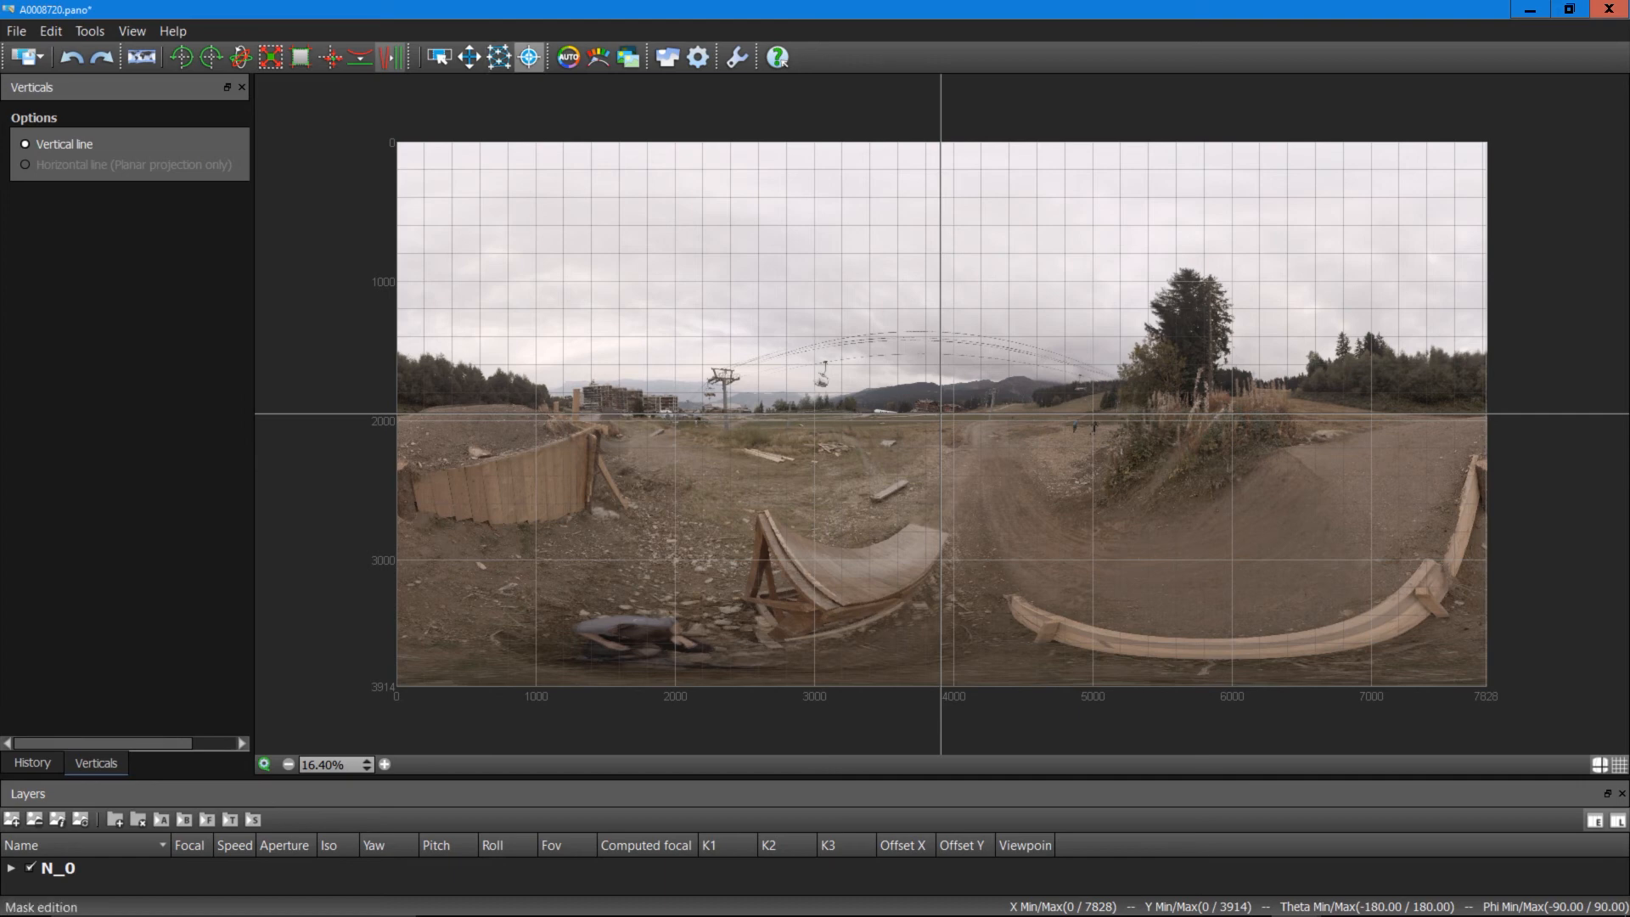
Step: In the Mask tool, add keep markers on the tree and in the sky above it
{"action": "left_click", "coordinate": [529, 57]}
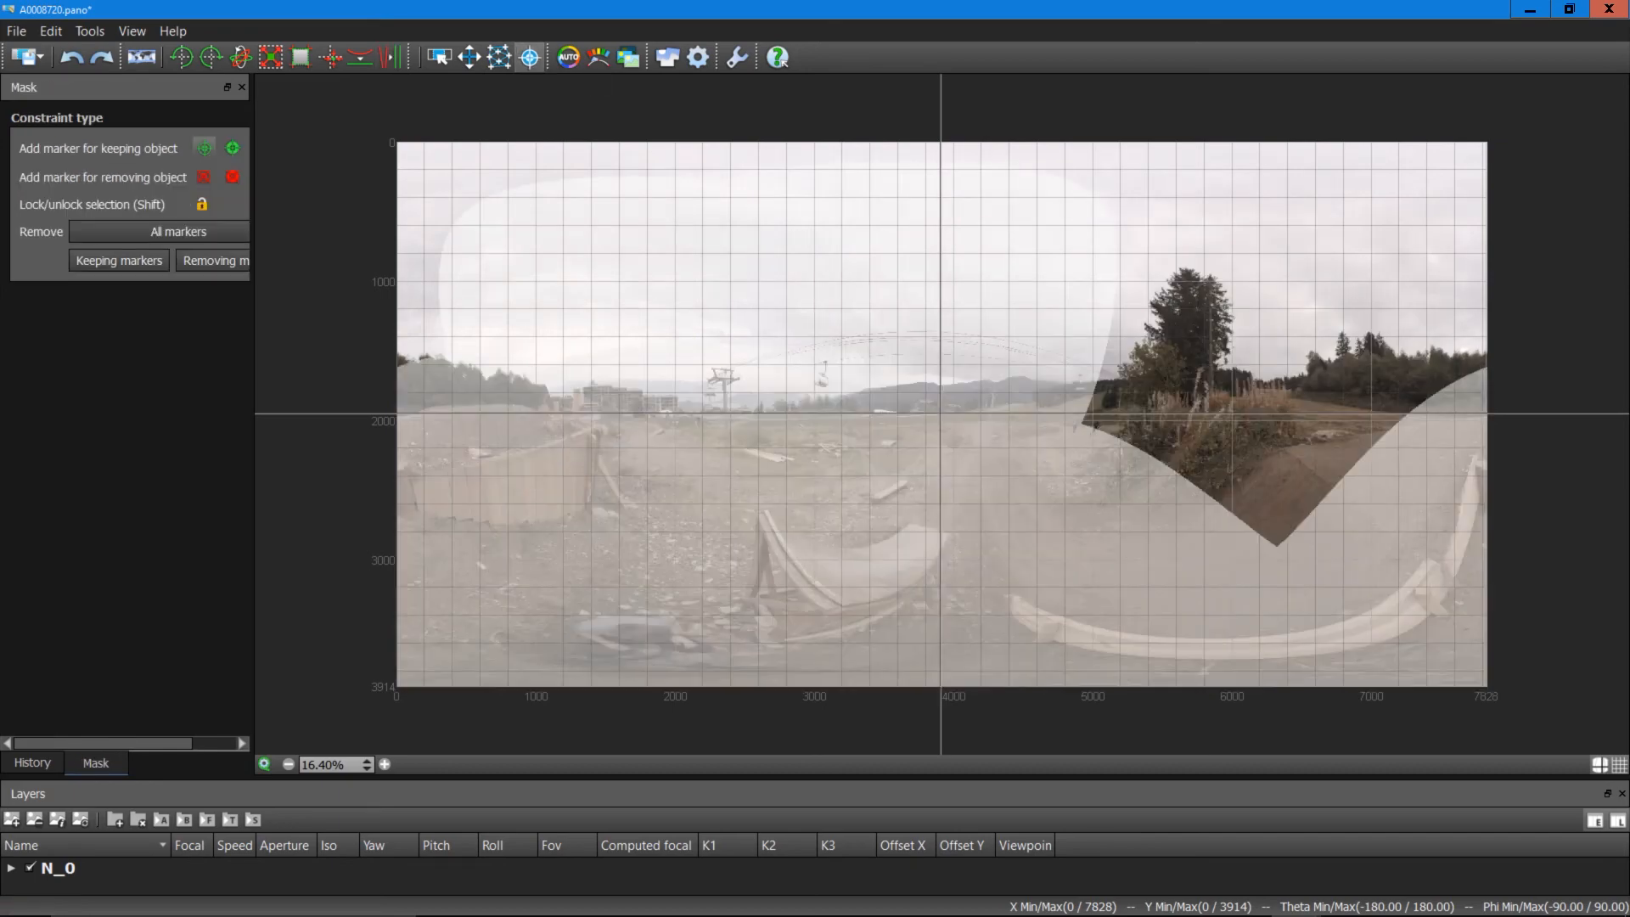
{"action": "left_click", "coordinate": [1180, 353]}
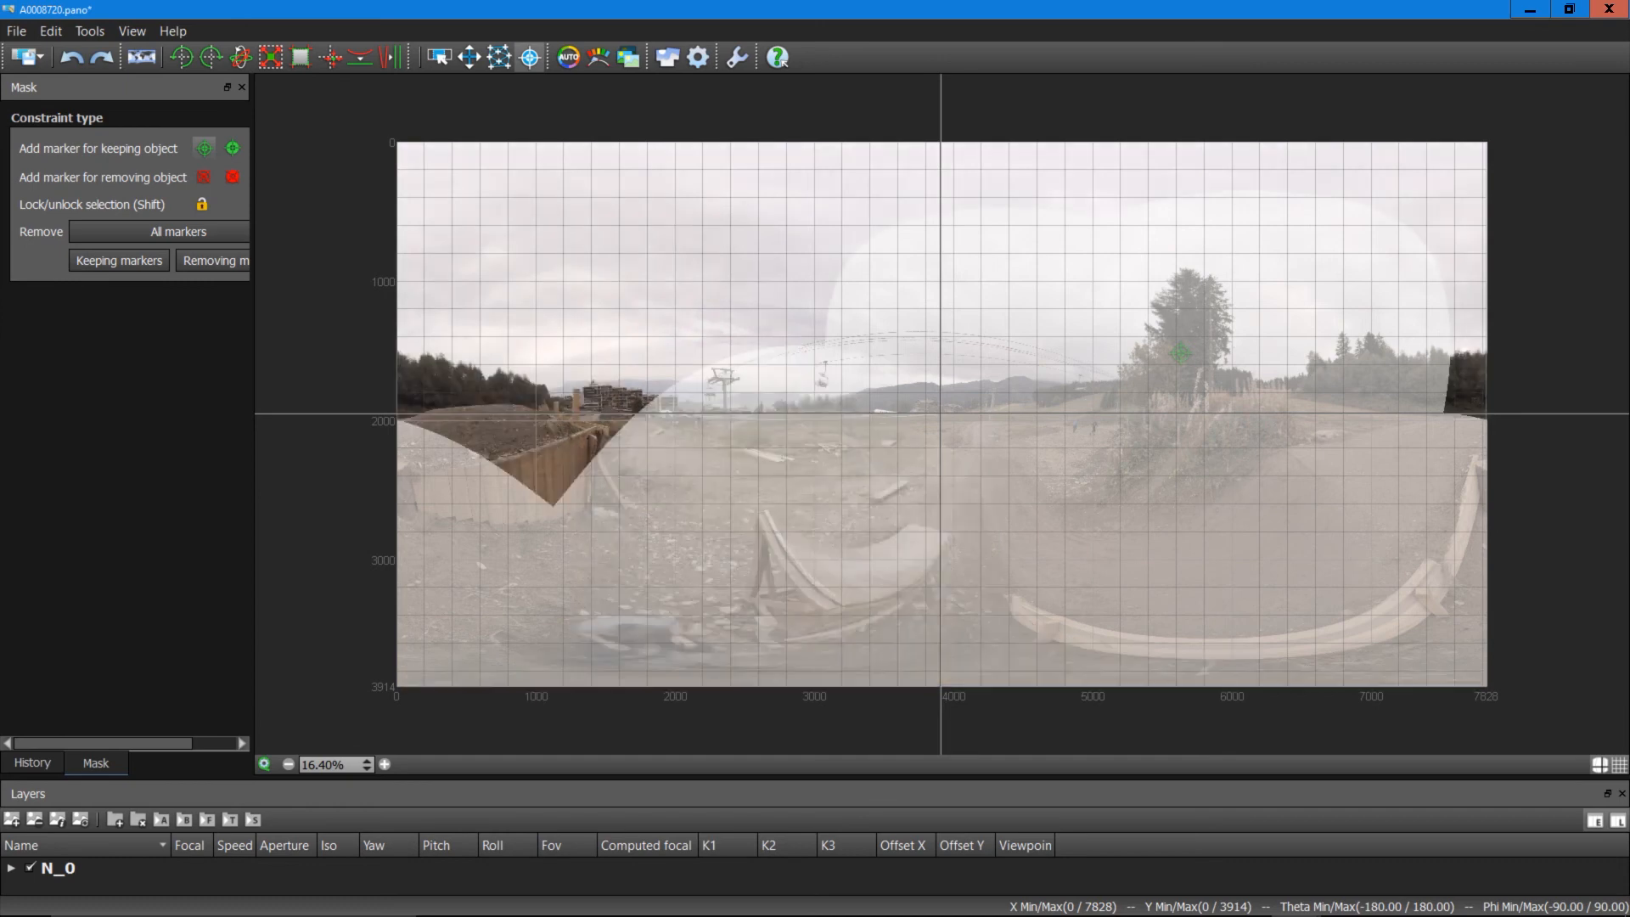
{"action": "left_click", "coordinate": [1054, 247]}
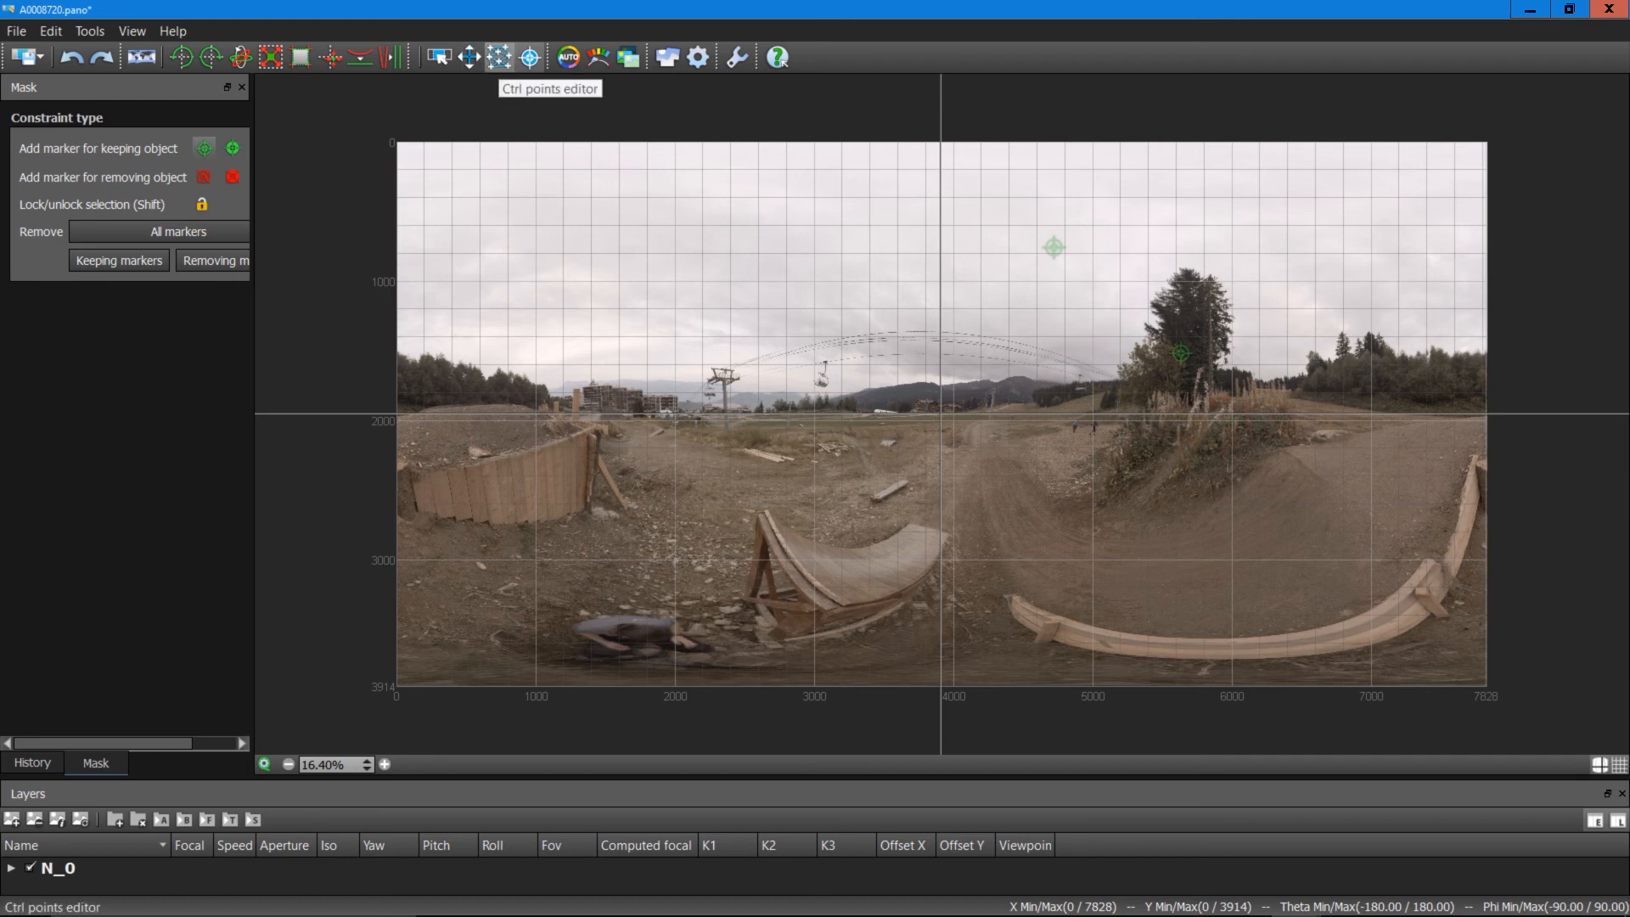
Step: Switch to the control points editor and confirm applying the pending mask changes
{"action": "left_click", "coordinate": [499, 57]}
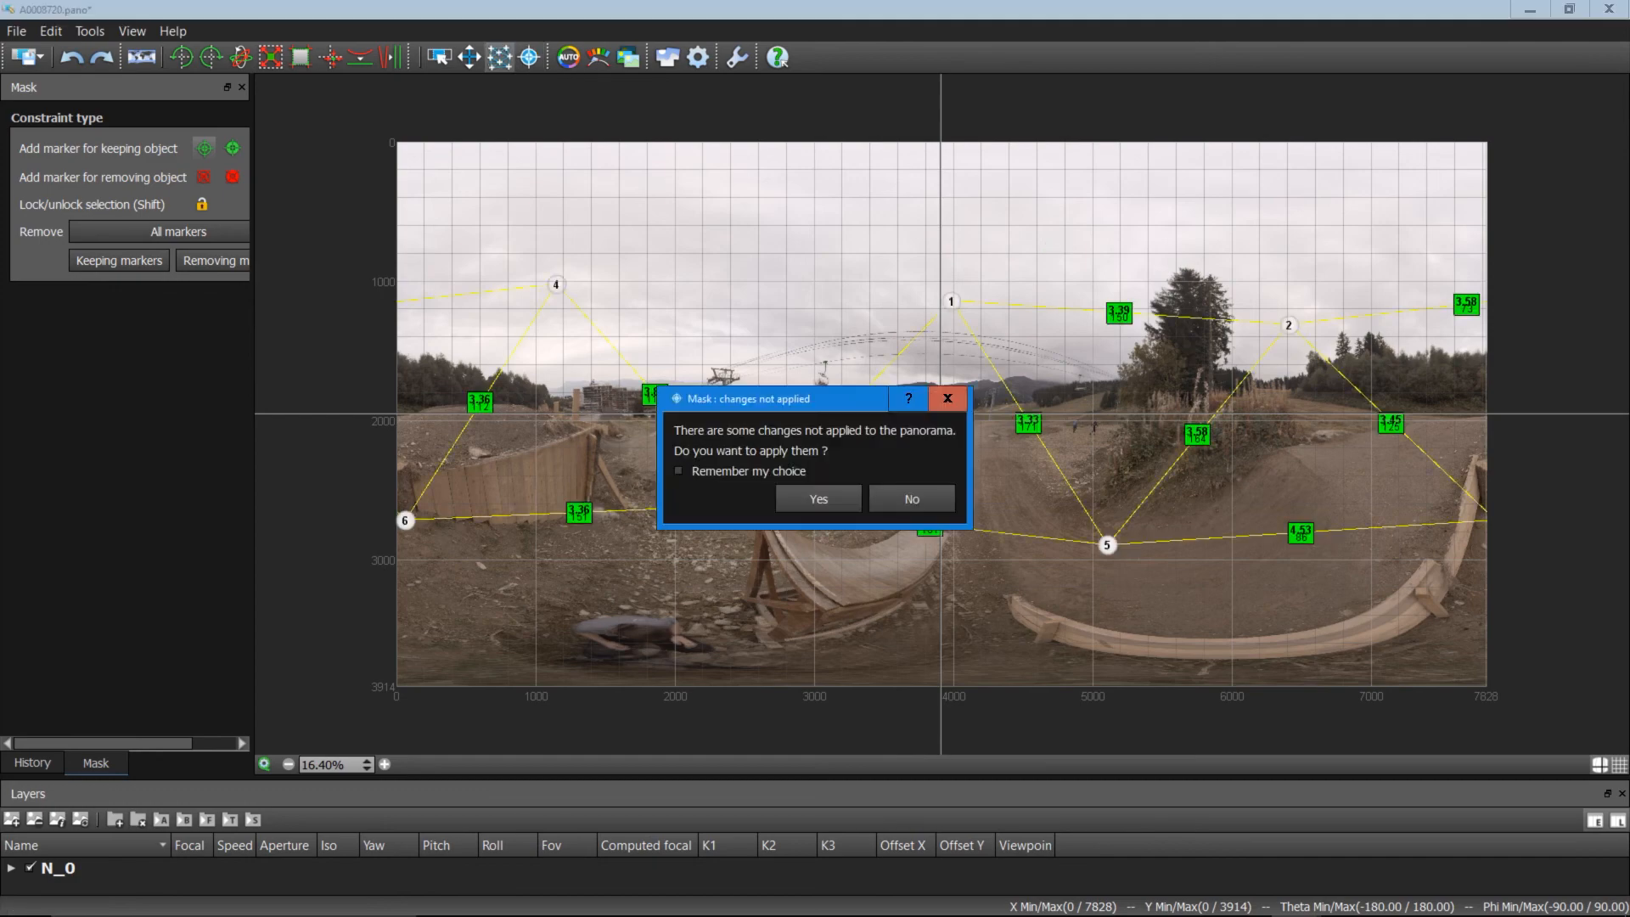
{"action": "left_click_drag", "start_coordinate": [792, 400], "coordinate": [879, 445]}
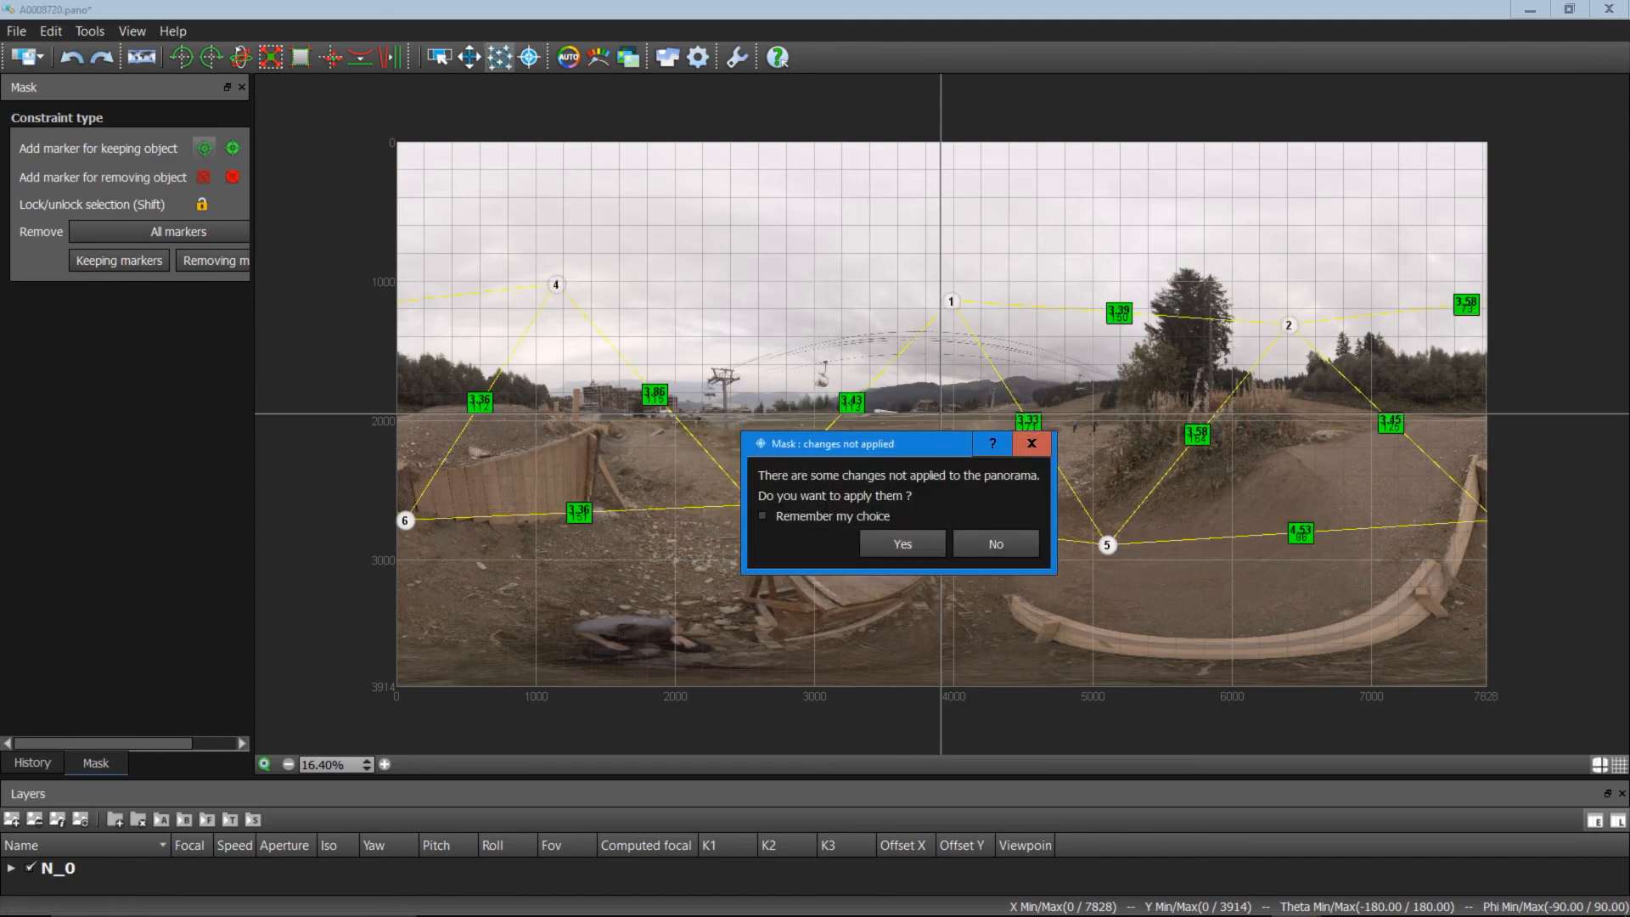
{"action": "left_click", "coordinate": [1033, 443]}
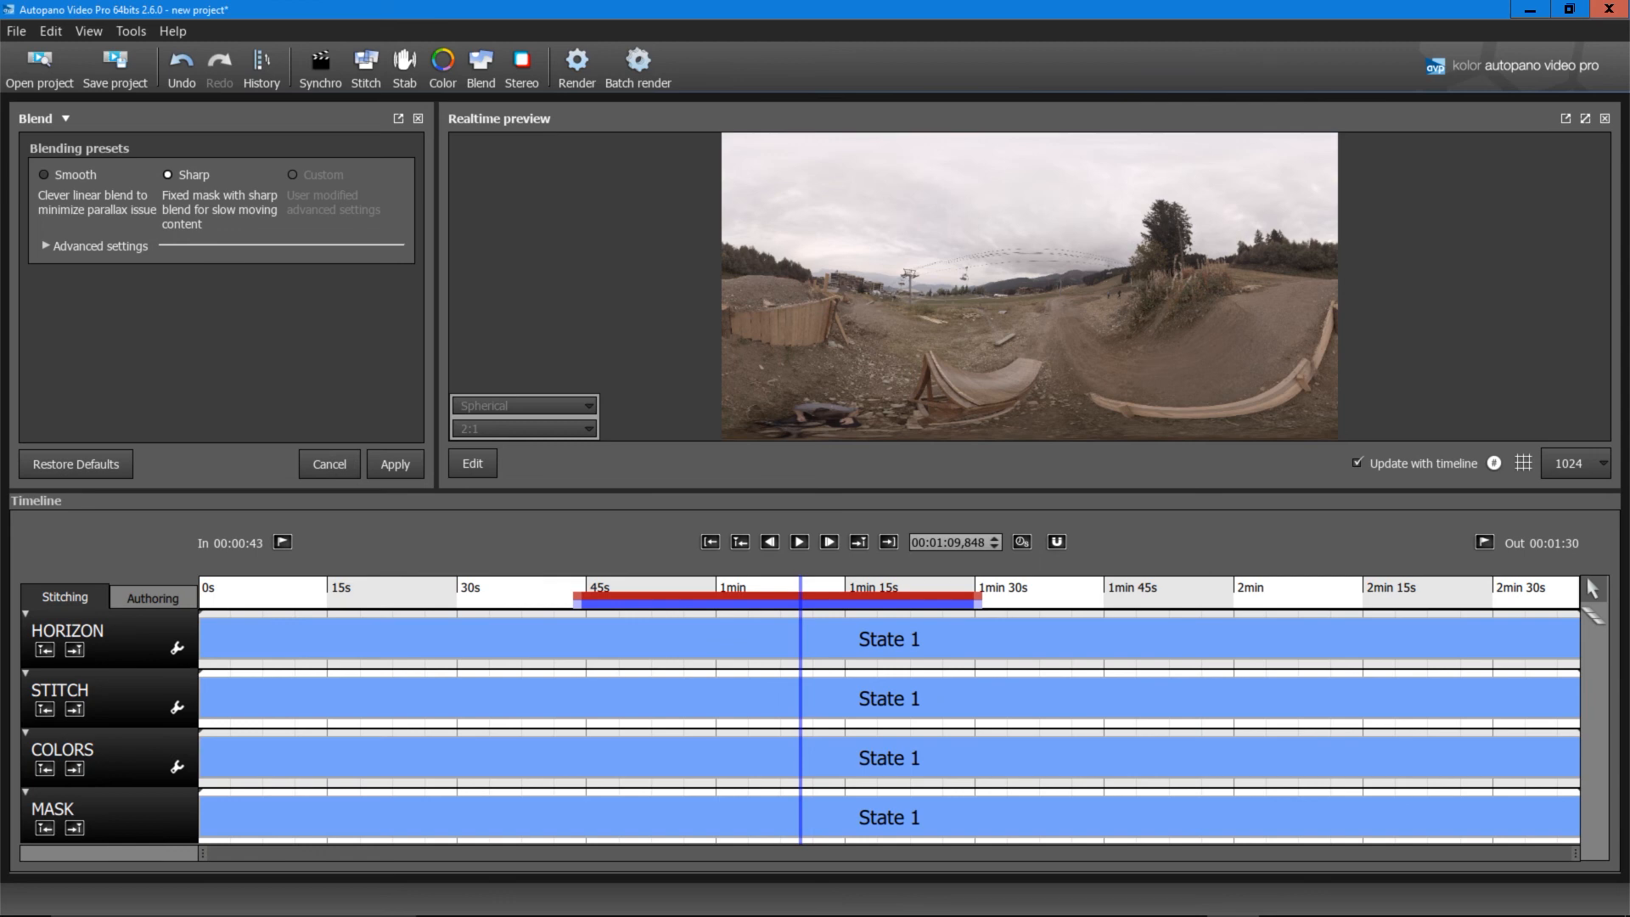
Step: Open the render settings, try ProRes MOV output, then return to H.264 MP4
{"action": "left_click", "coordinate": [577, 66]}
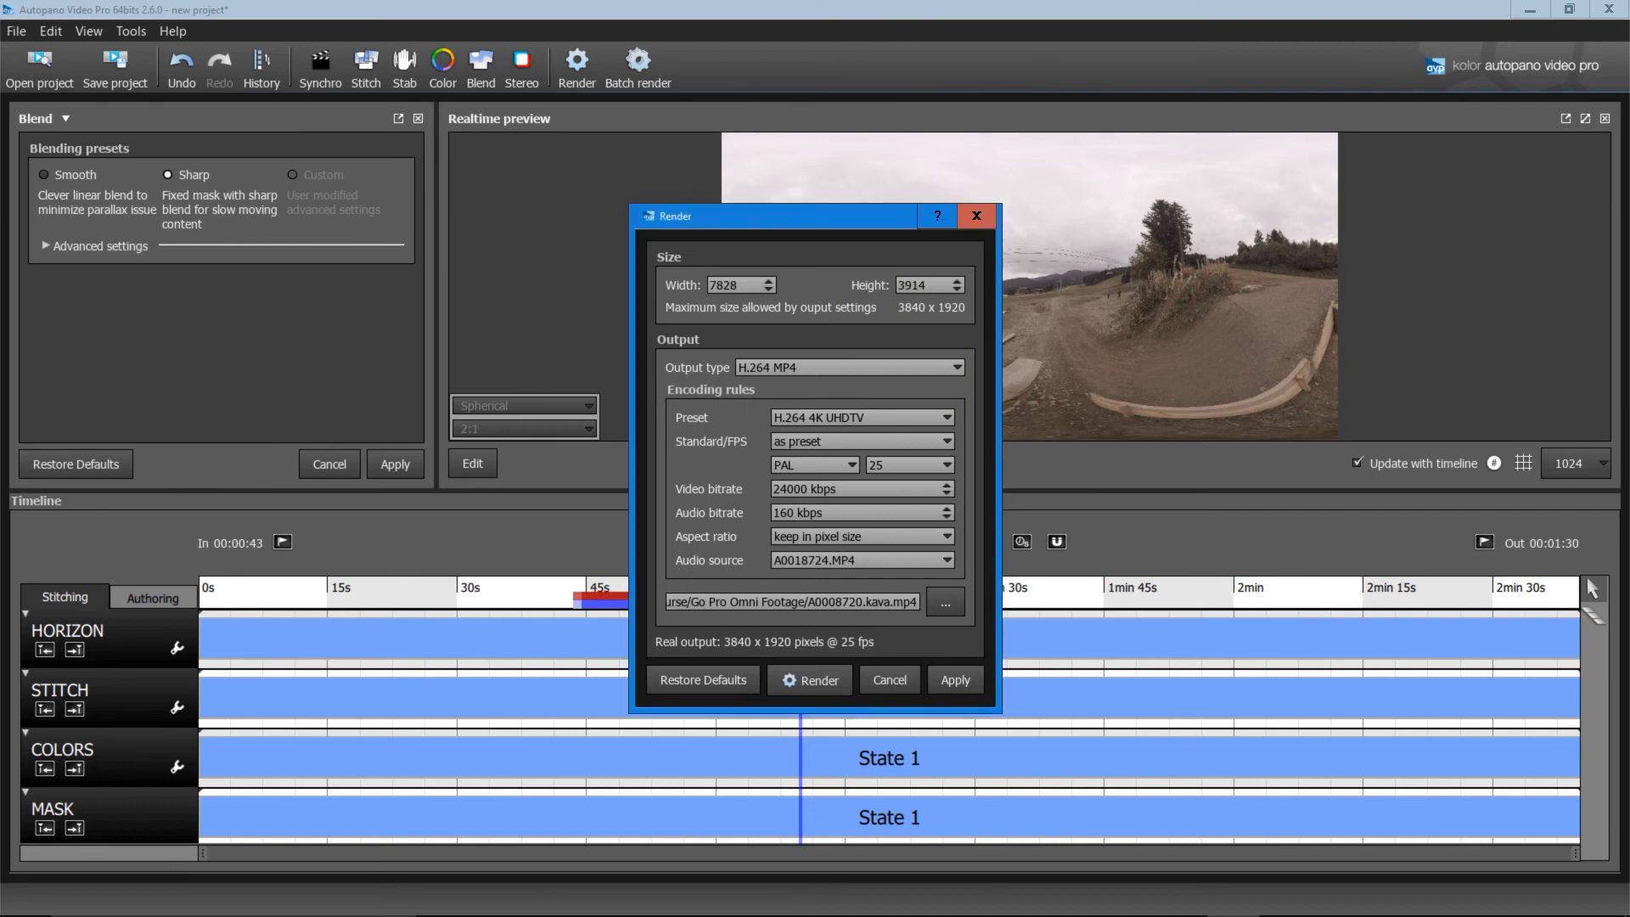
{"action": "left_click", "coordinate": [850, 367]}
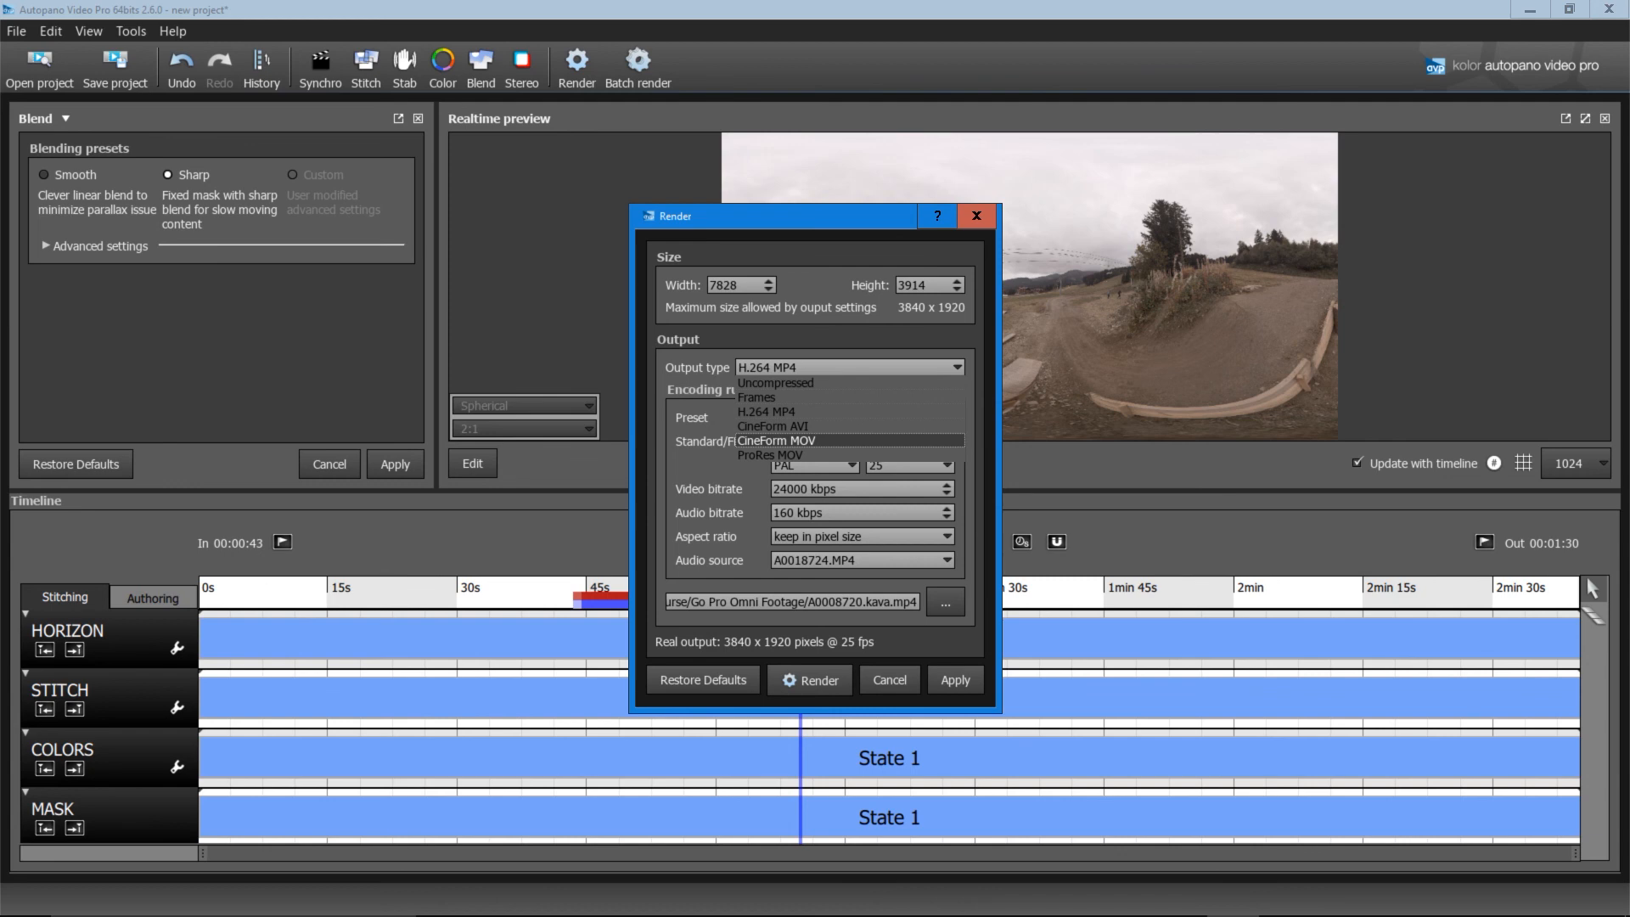
{"action": "left_click", "coordinate": [806, 455]}
{"action": "left_click", "coordinate": [849, 367]}
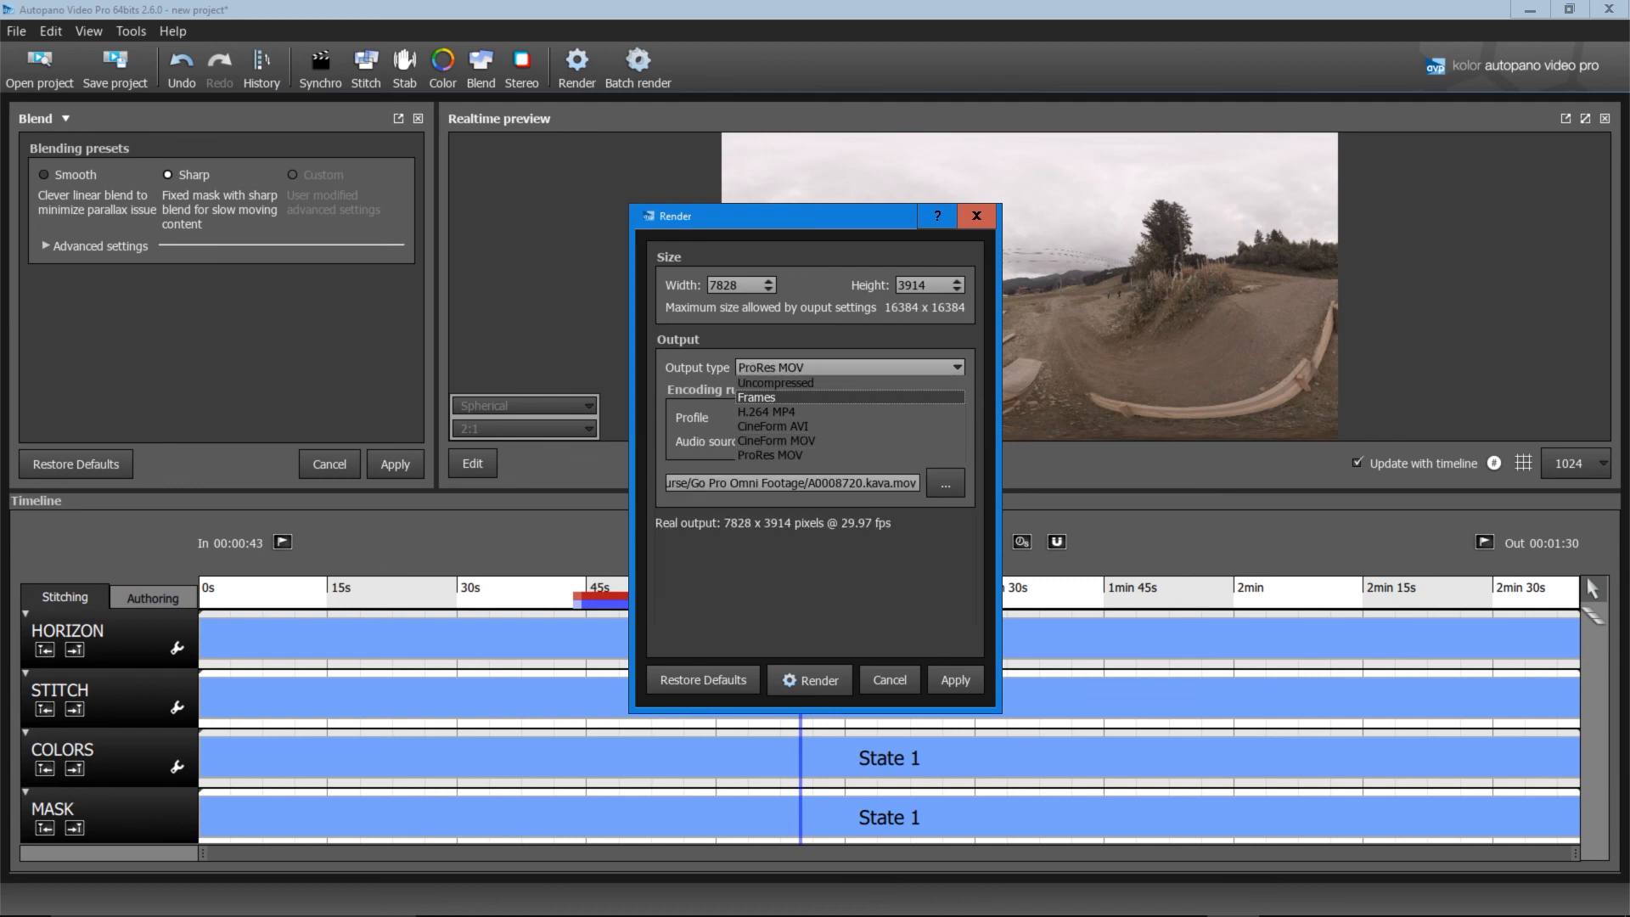
{"action": "left_click", "coordinate": [767, 412]}
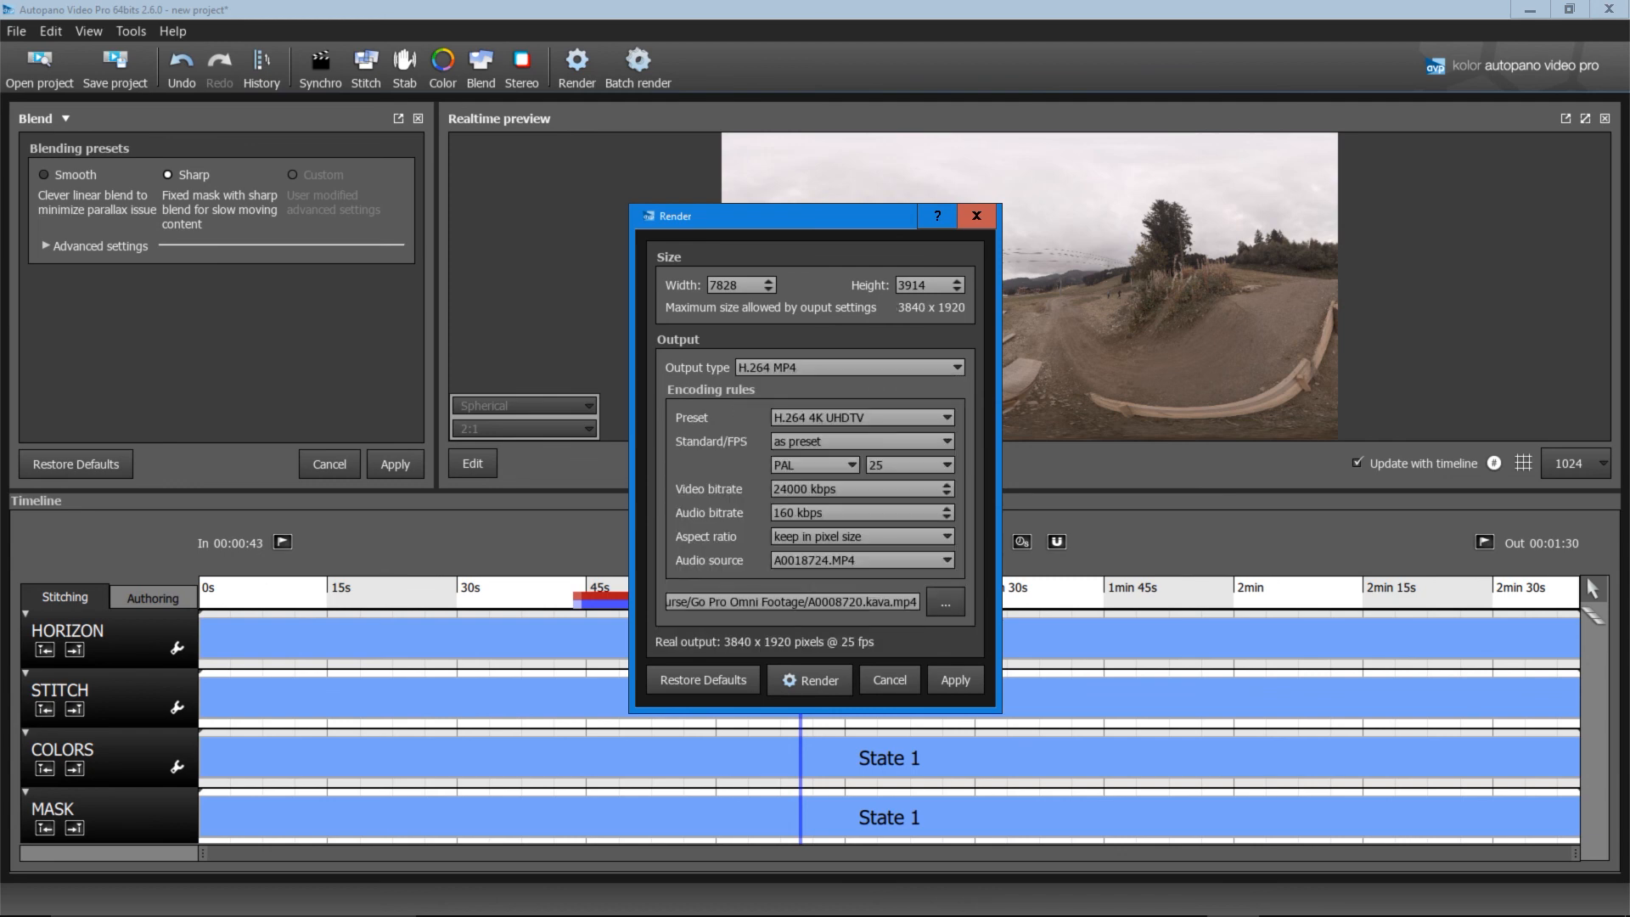